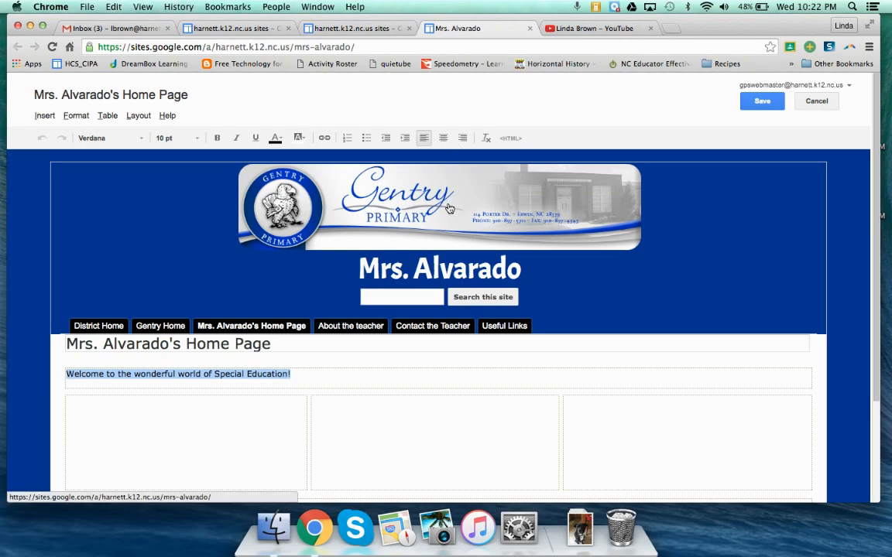
Step: View the site's Contact the Teacher page, then open Google Drive in a new browser tab
{"action": "left_click", "coordinate": [432, 326]}
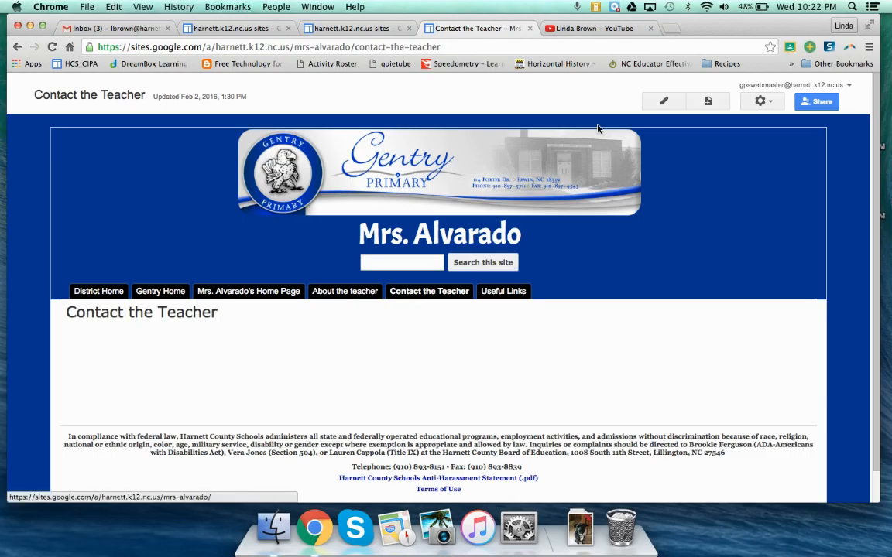
{"action": "left_click", "coordinate": [673, 30]}
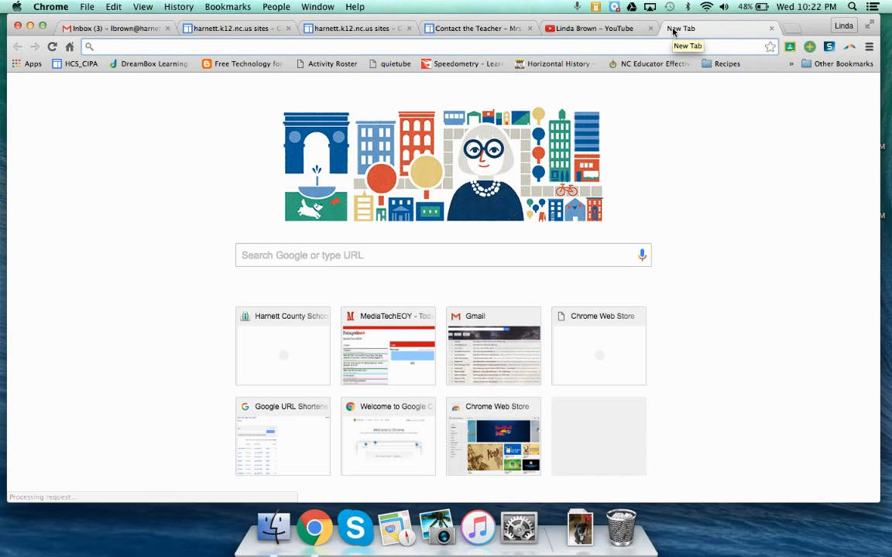
{"action": "left_click", "coordinate": [30, 64]}
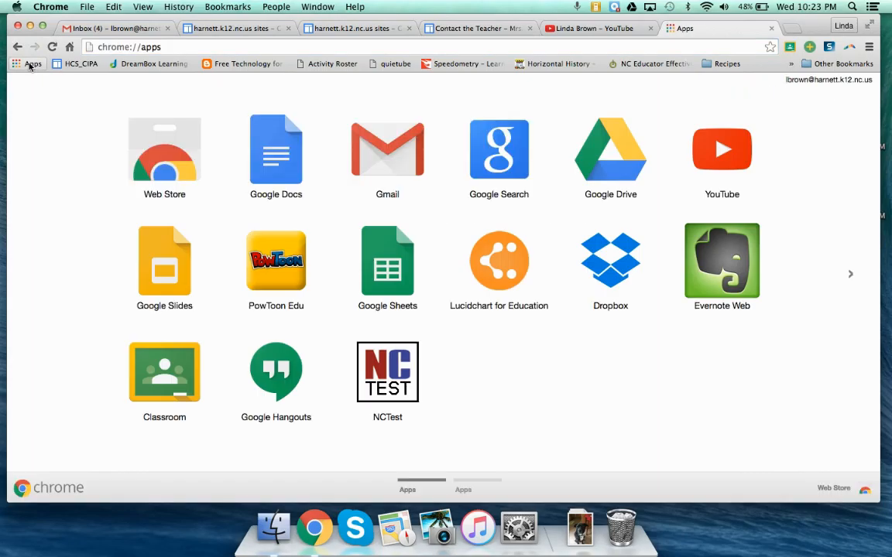
{"action": "left_click", "coordinate": [611, 165]}
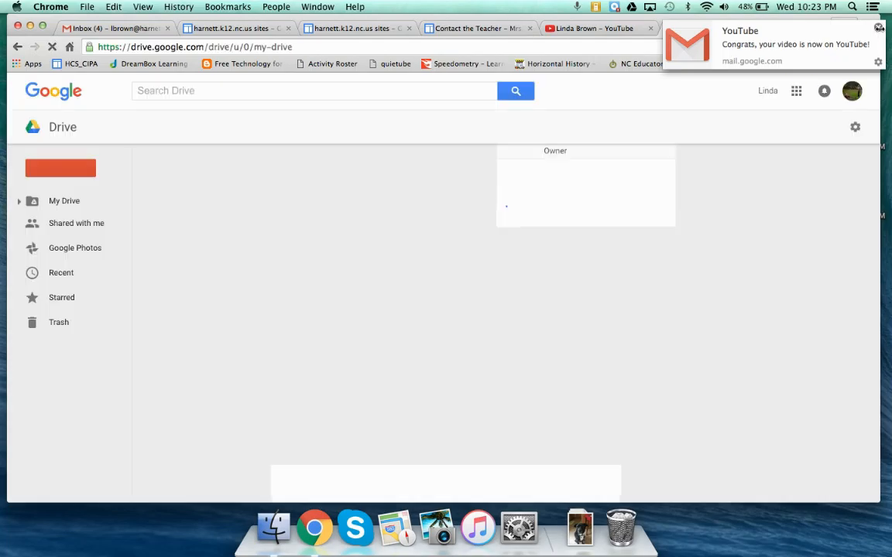
{"action": "left_click", "coordinate": [878, 29]}
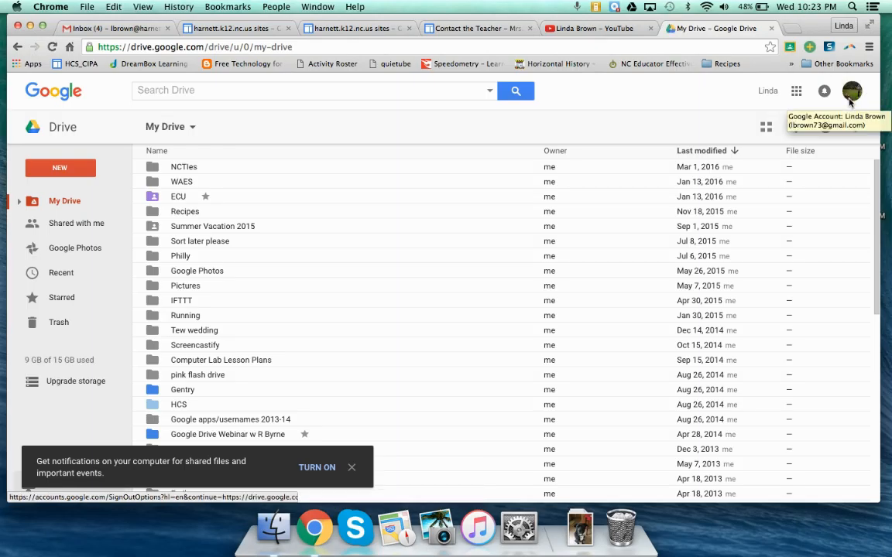
Step: Switch Google Drive to the school webmaster account and create a new Google Form there
{"action": "left_click", "coordinate": [850, 97]}
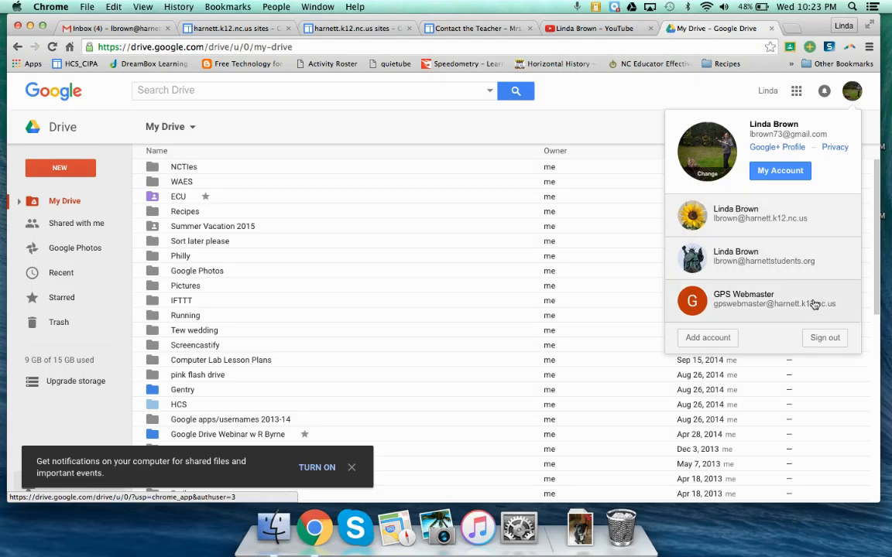
{"action": "left_click", "coordinate": [755, 300]}
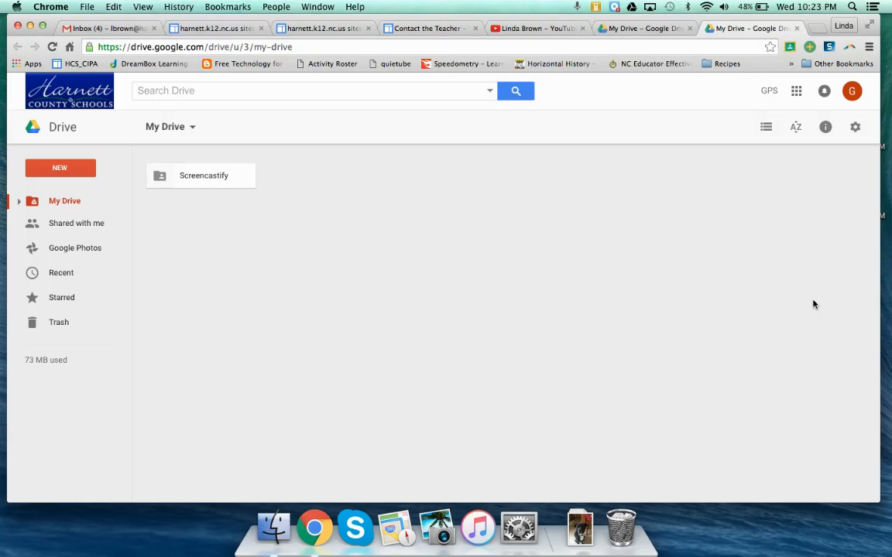
{"action": "left_click", "coordinate": [62, 170]}
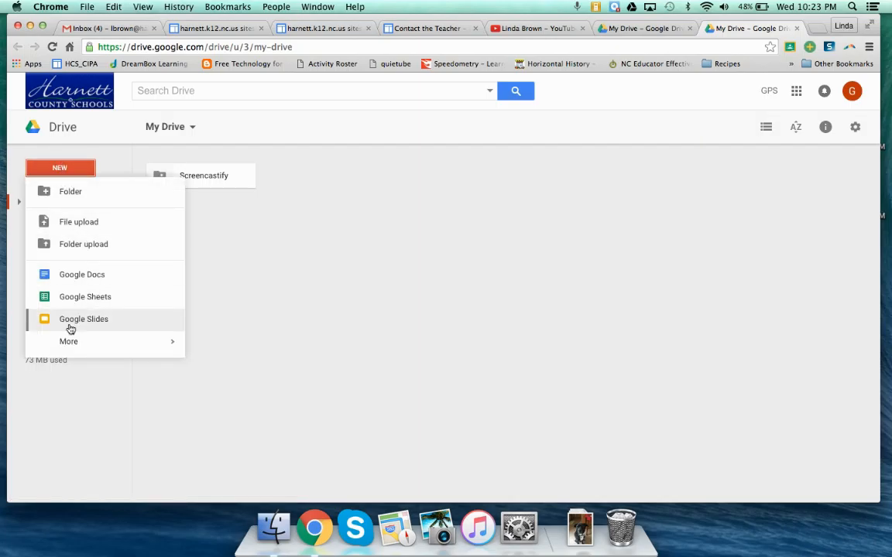
{"action": "mouse_move", "coordinate": [70, 343]}
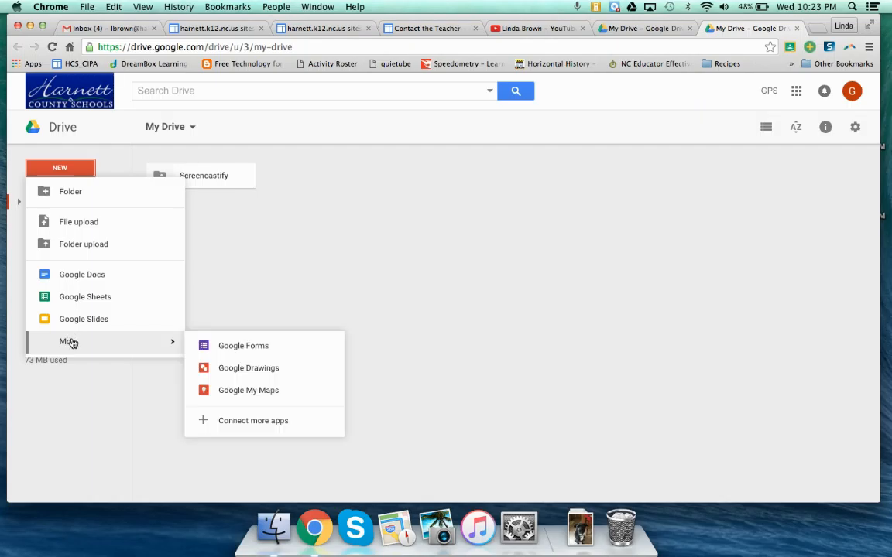
{"action": "left_click", "coordinate": [232, 347]}
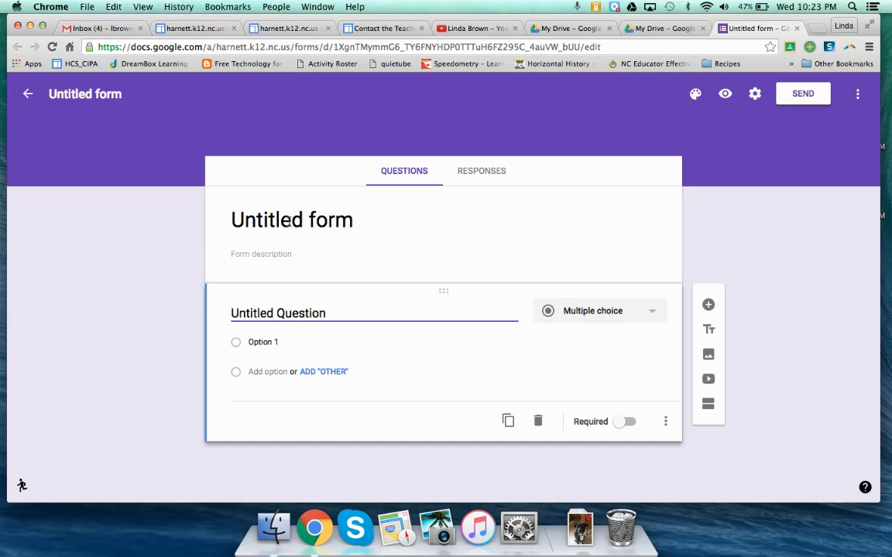
Step: Title the form "Contact form" and leave its description empty
{"action": "left_click", "coordinate": [291, 224]}
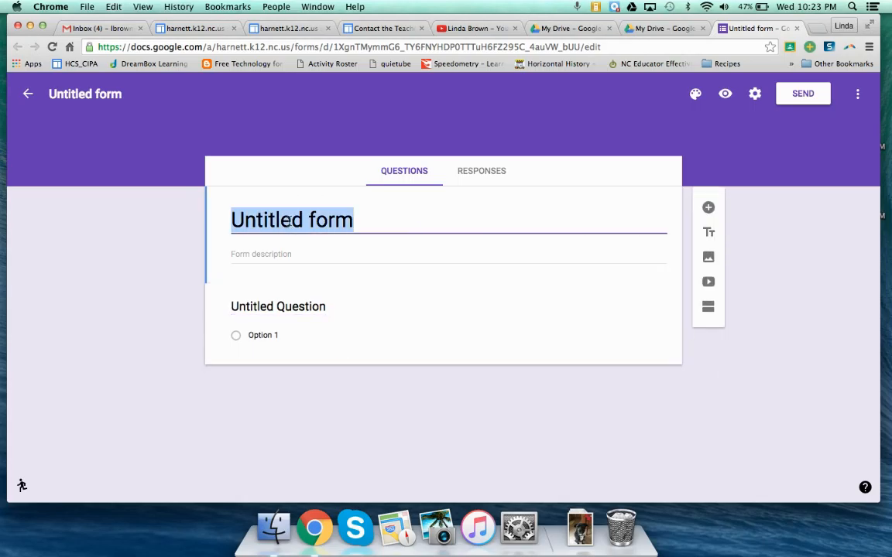
{"action": "type", "text": "C"}
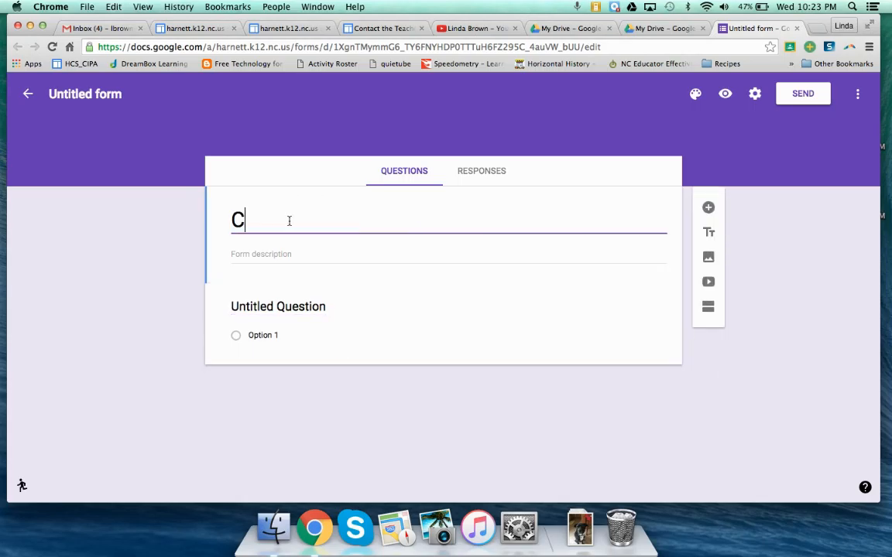
{"action": "type", "text": "ontact form"}
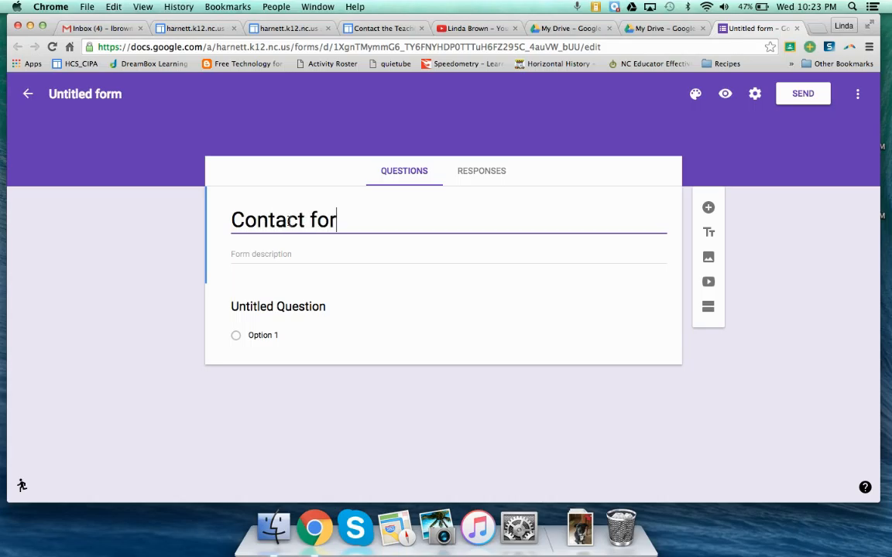
{"action": "left_click", "coordinate": [306, 257]}
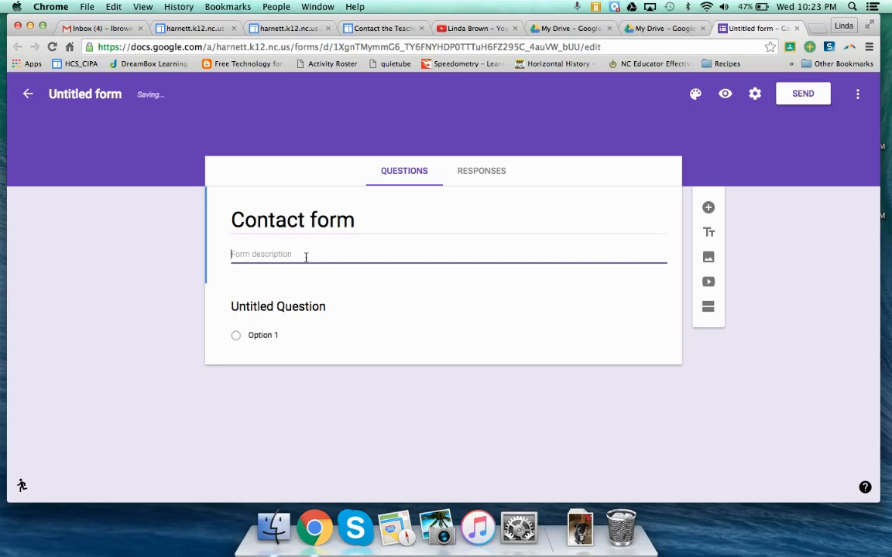
Step: Turn the untitled first question into a required short-answer question reading "Your name"
{"action": "left_click", "coordinate": [336, 308]}
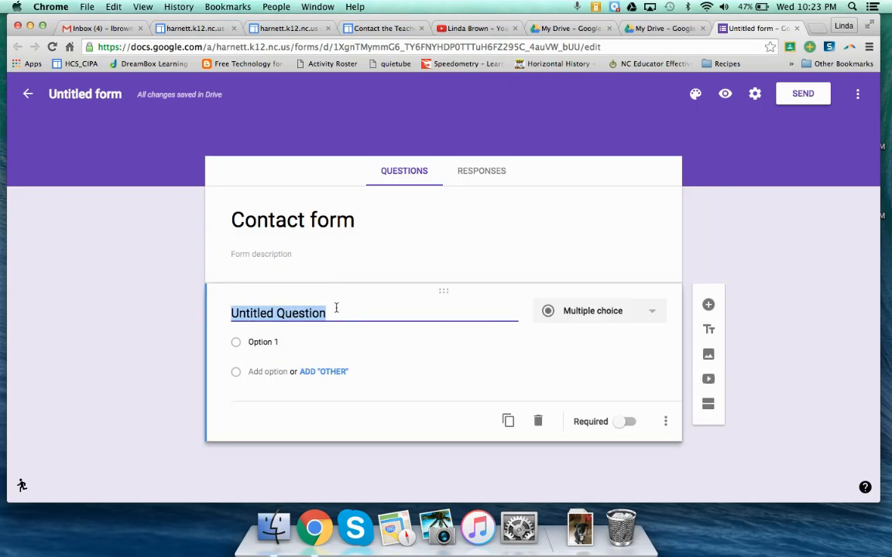
{"action": "type", "text": "Your name"}
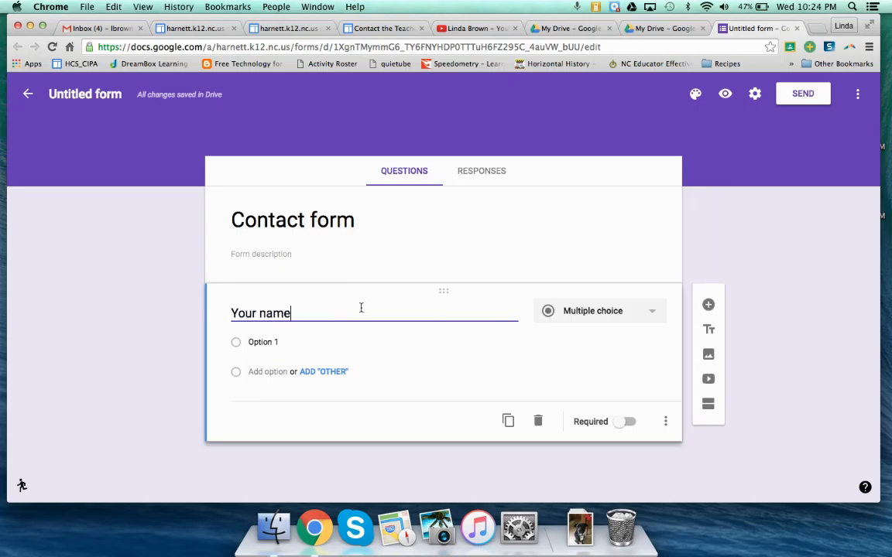
{"action": "left_click", "coordinate": [588, 313]}
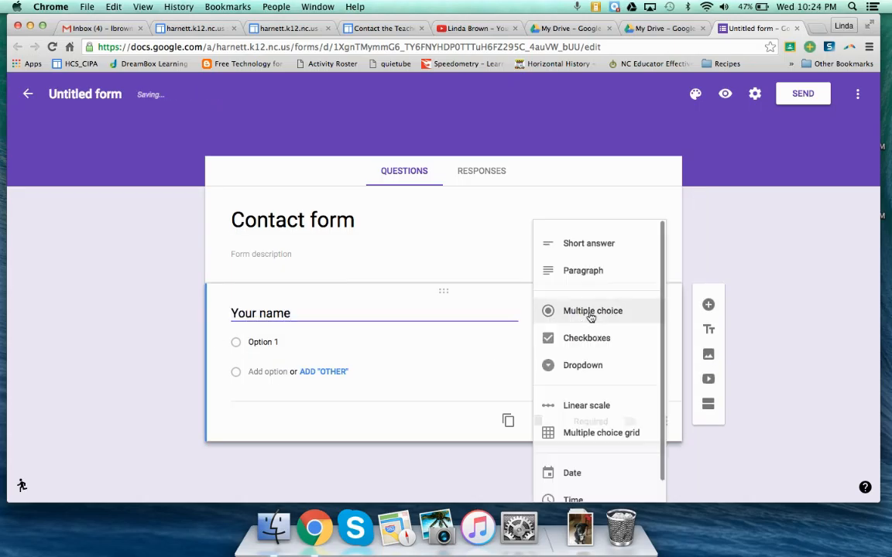
{"action": "left_click", "coordinate": [586, 245]}
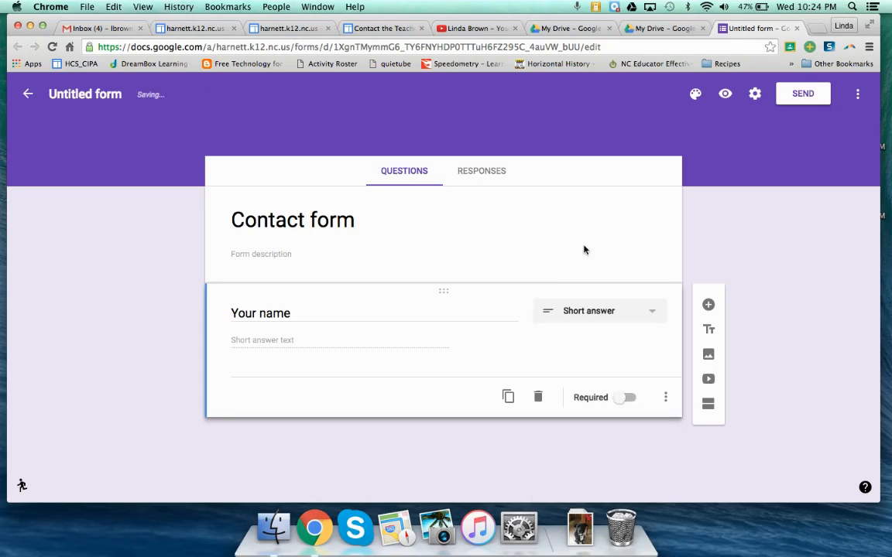
{"action": "left_click", "coordinate": [628, 398]}
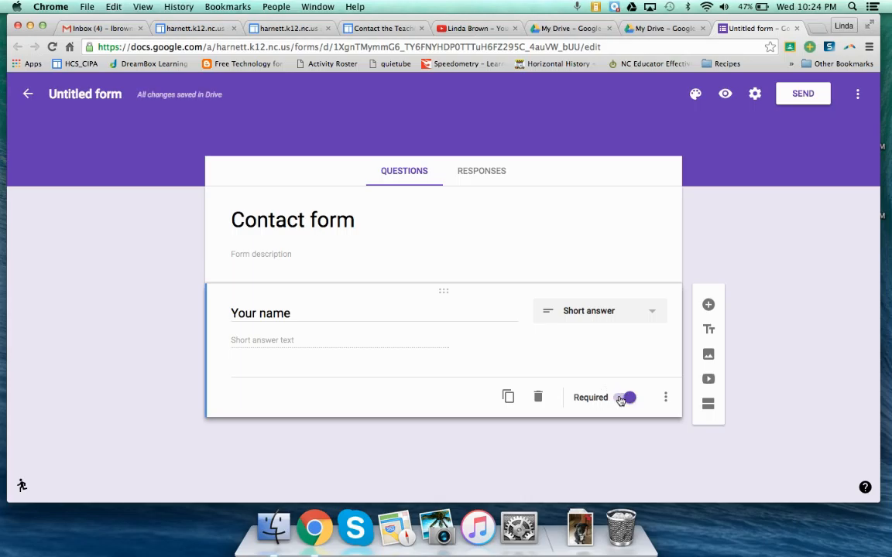
Step: Add a second question reading "Your child's name" as a required short answer
{"action": "left_click", "coordinate": [707, 306]}
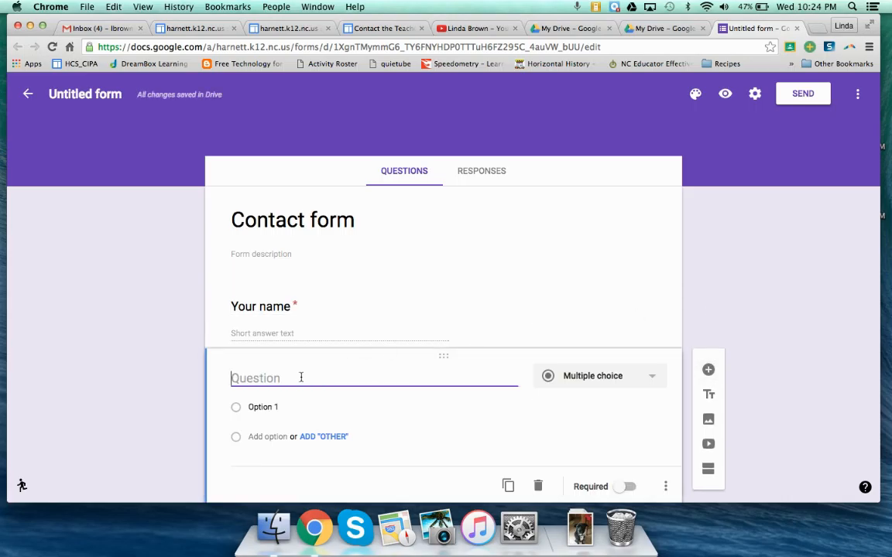
{"action": "type", "text": "Your child's name"}
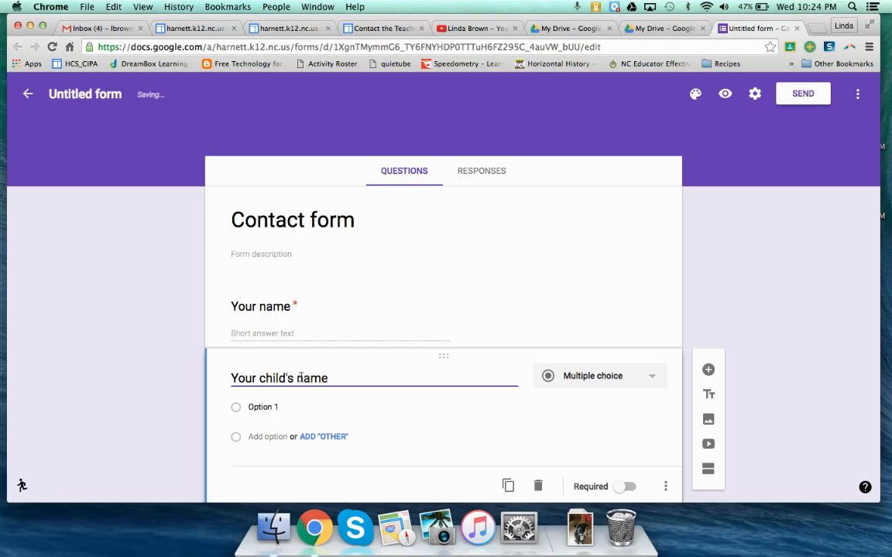
{"action": "left_click", "coordinate": [577, 376]}
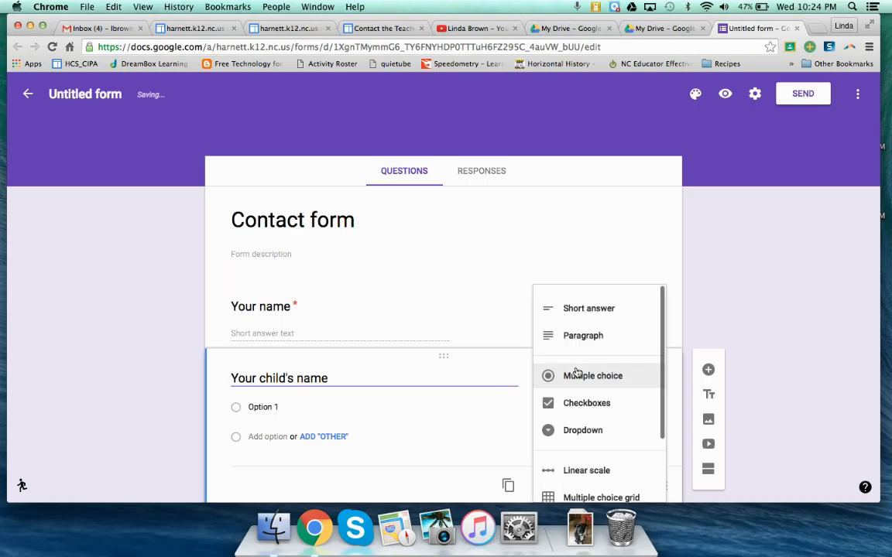
{"action": "left_click", "coordinate": [572, 310]}
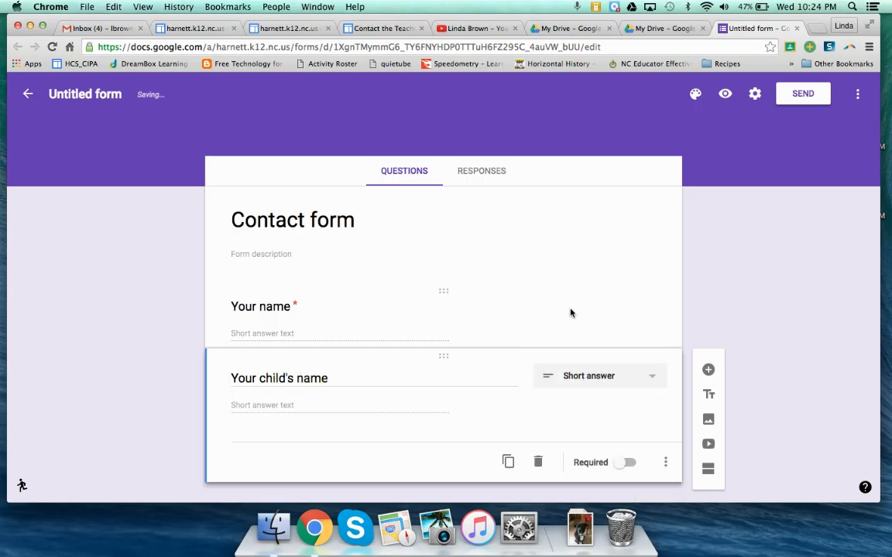
{"action": "left_click", "coordinate": [627, 446]}
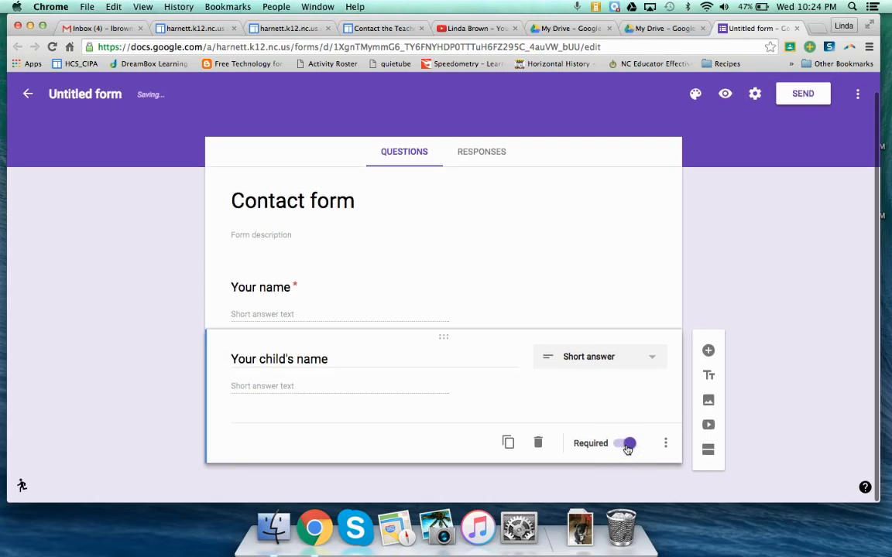
Step: Add a third question reading "Your email address and/or phone number" as a required short answer
{"action": "left_click", "coordinate": [709, 351]}
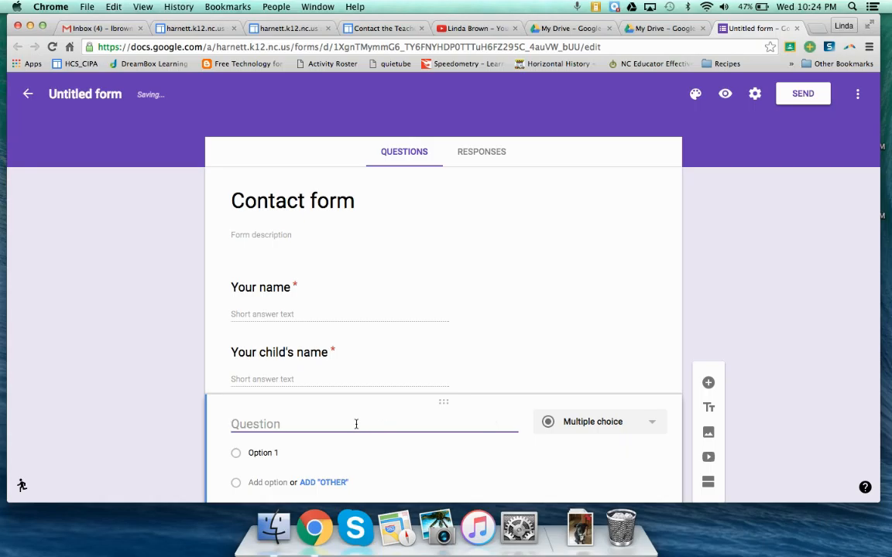
{"action": "type", "text": "You"}
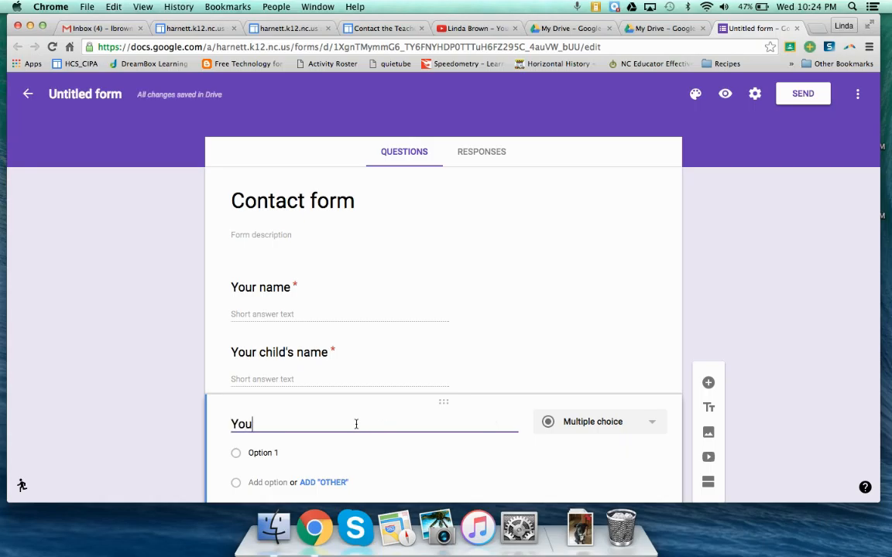
{"action": "type", "text": "r email address and/"}
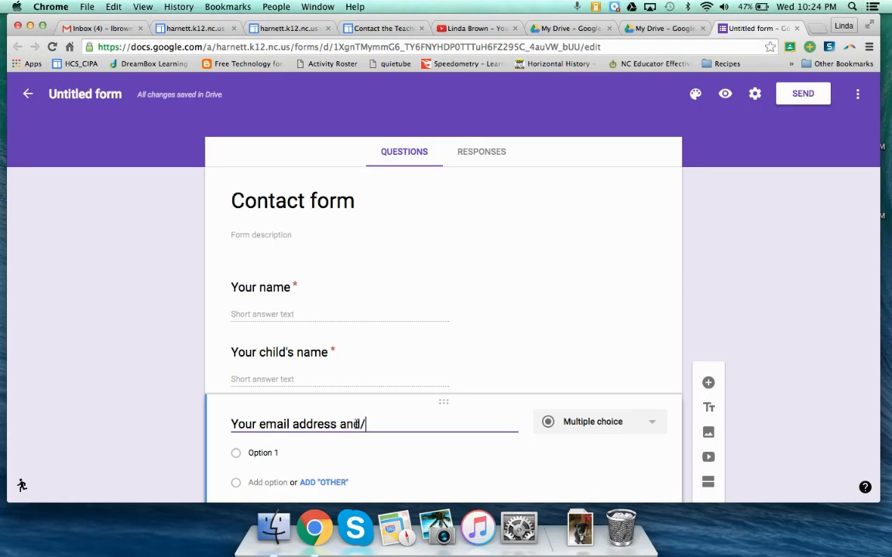
{"action": "type", "text": "or phone number"}
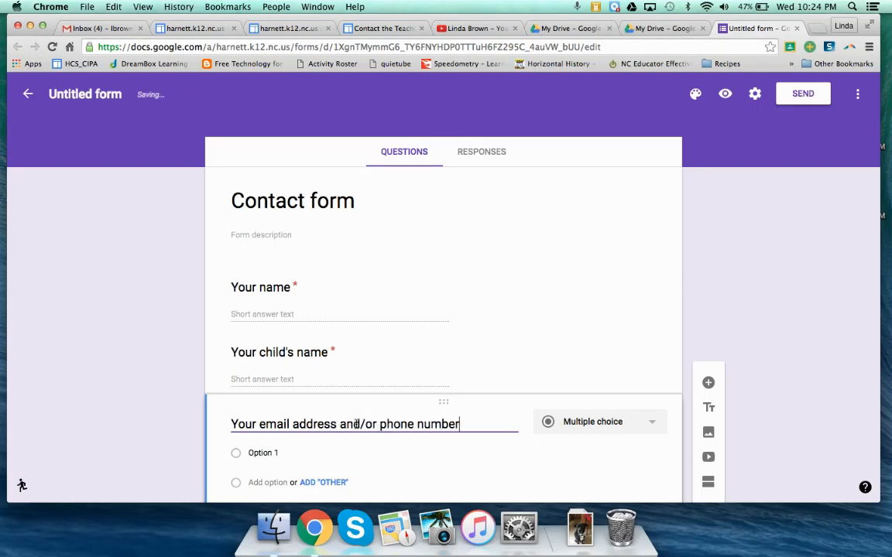
{"action": "left_click", "coordinate": [593, 422]}
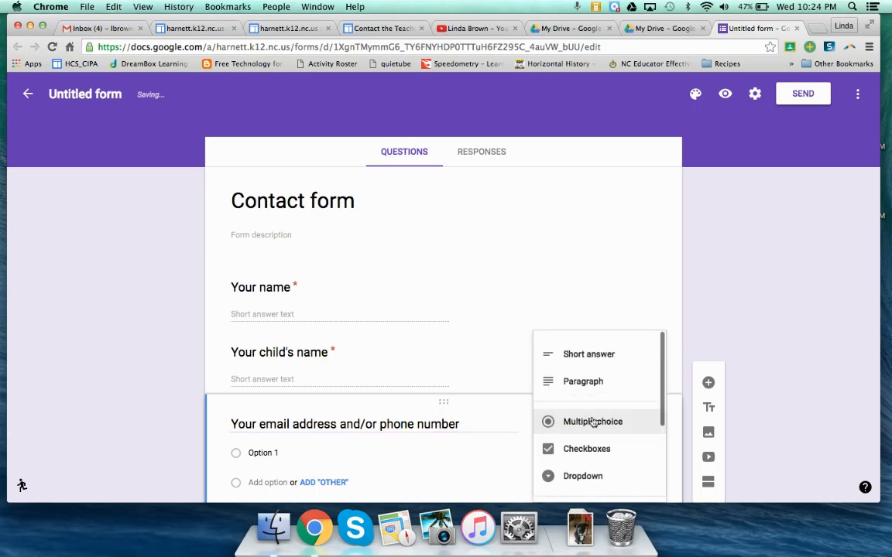
{"action": "left_click", "coordinate": [568, 348]}
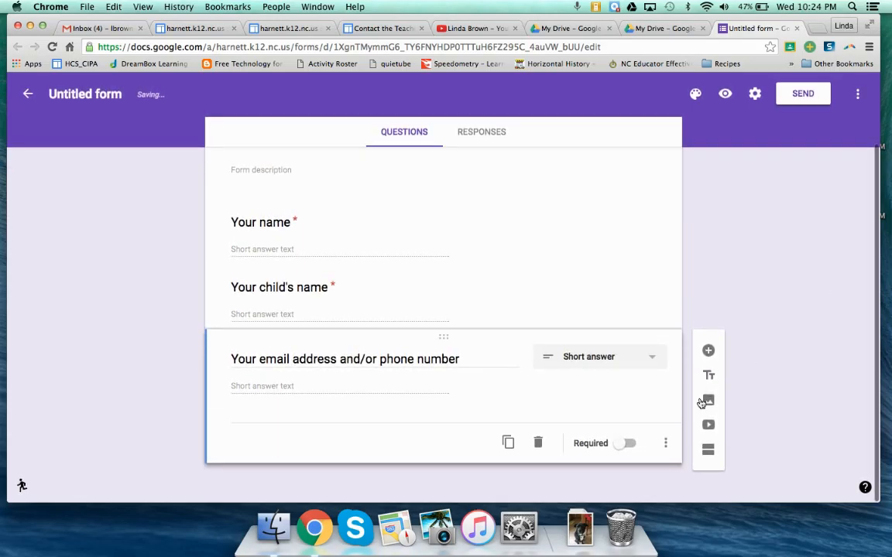
{"action": "left_click", "coordinate": [630, 444]}
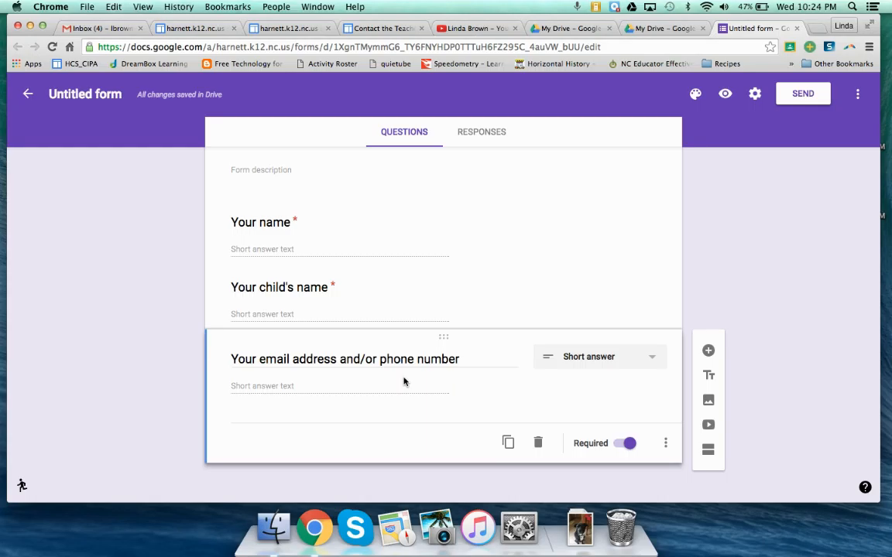
Step: Add a fourth question reading "Your questions and/or comments:" as a required paragraph answer
{"action": "left_click", "coordinate": [708, 352]}
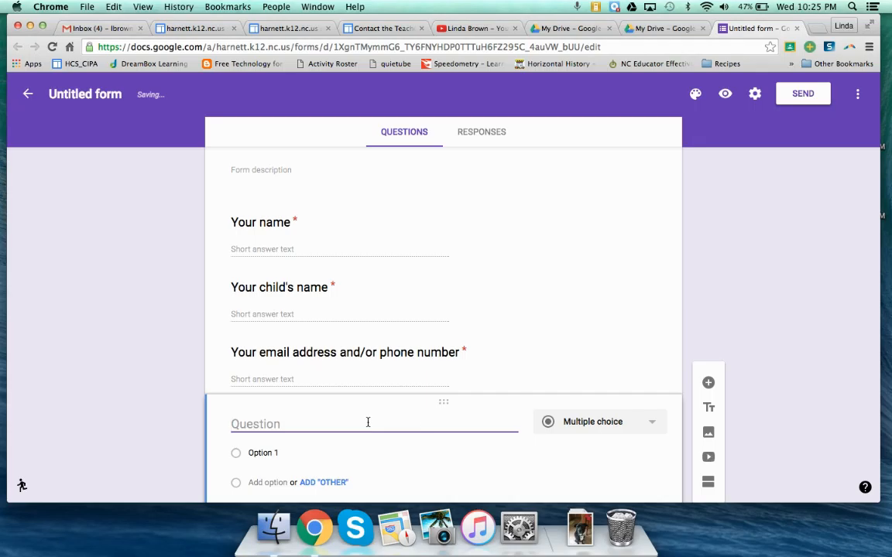
{"action": "type", "text": "Your ques"}
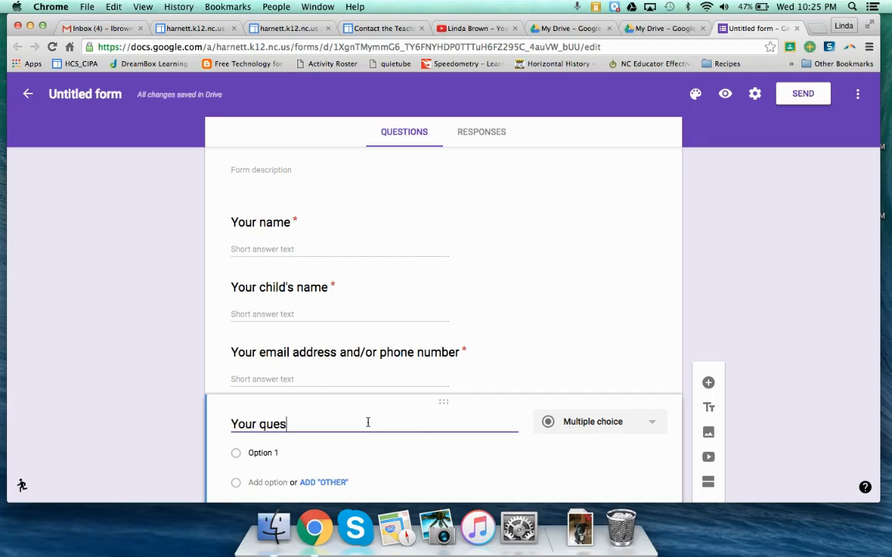
{"action": "type", "text": "tions"}
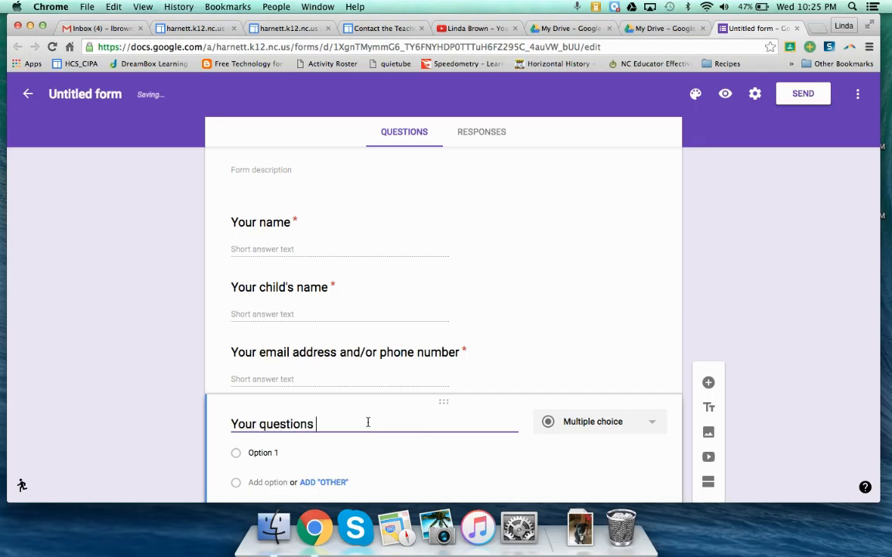
{"action": "type", "text": " and/or comments:"}
{"action": "scroll", "coordinate": [367, 422], "scroll_direction": "down", "scroll_amount": 2}
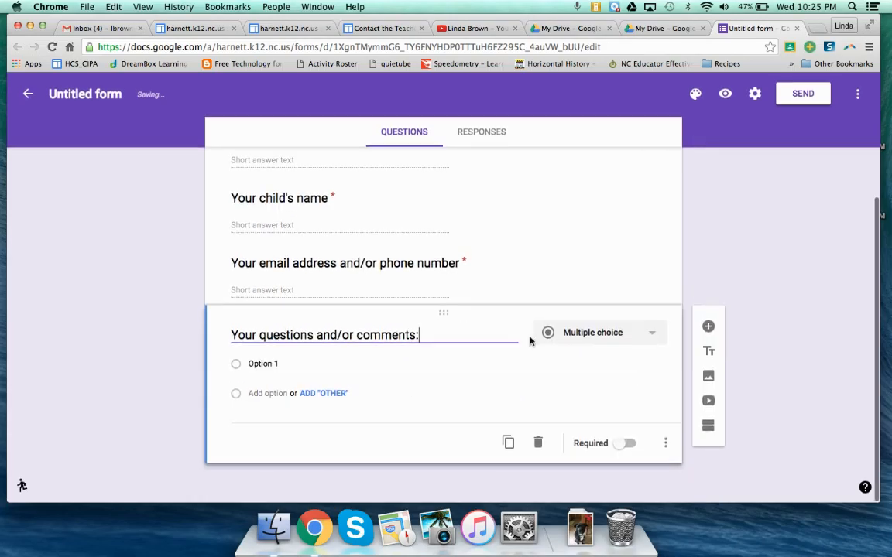
{"action": "left_click", "coordinate": [576, 338]}
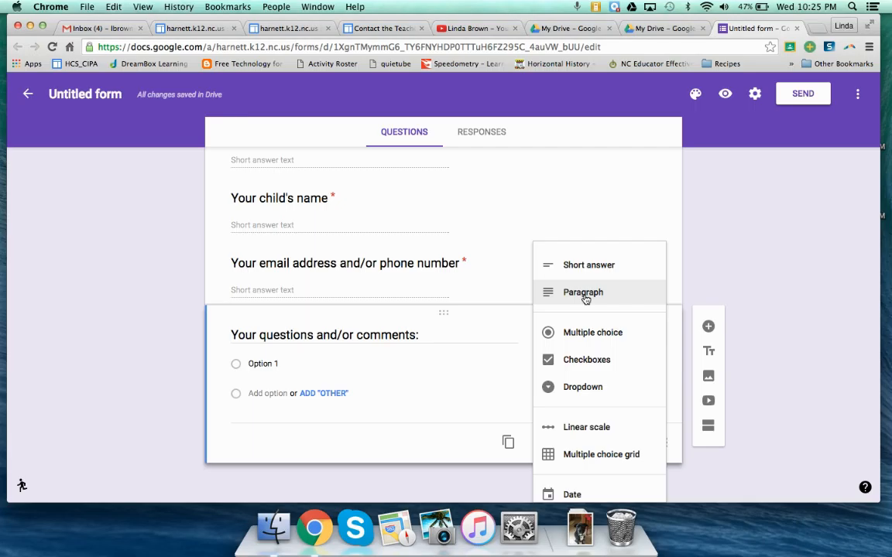
{"action": "left_click", "coordinate": [585, 298]}
{"action": "left_click", "coordinate": [626, 444]}
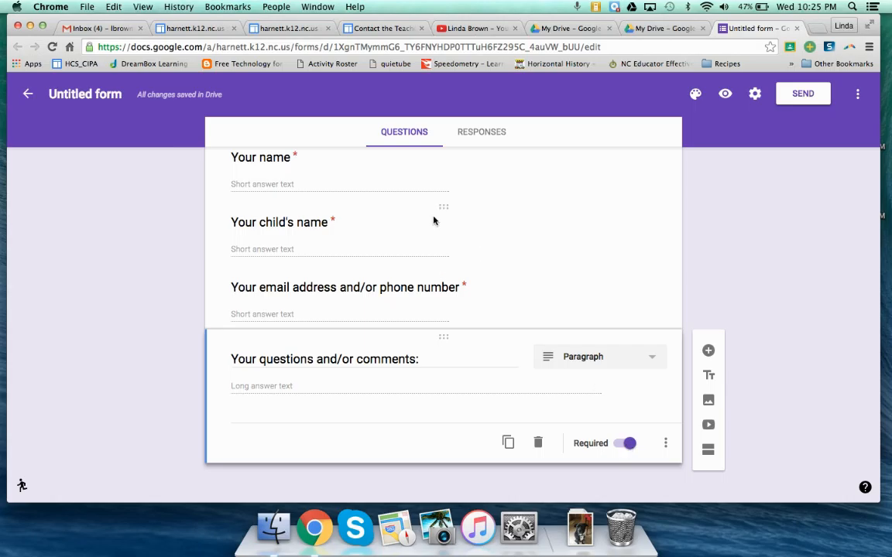
Step: Rename the untitled form file as "Contact form", keeping the form description empty
{"action": "scroll", "coordinate": [374, 240], "scroll_direction": "up", "scroll_amount": 3}
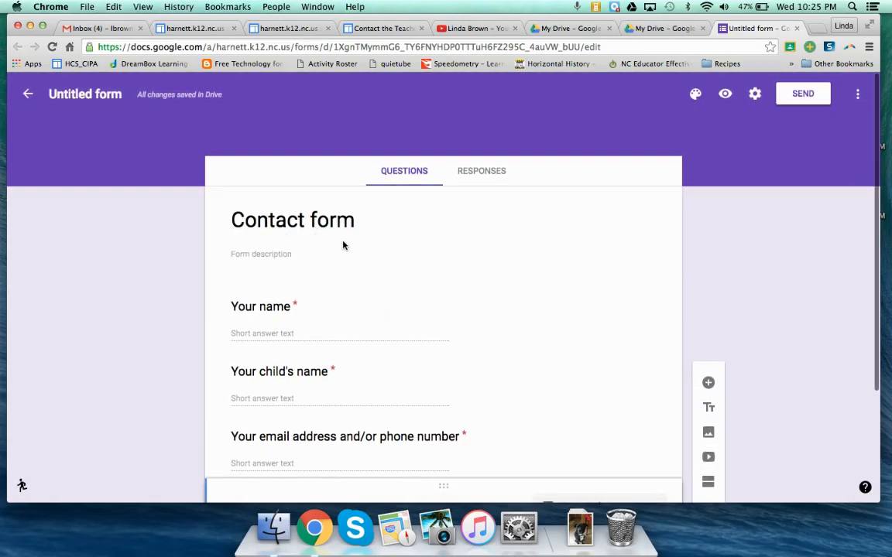
{"action": "left_click", "coordinate": [262, 254]}
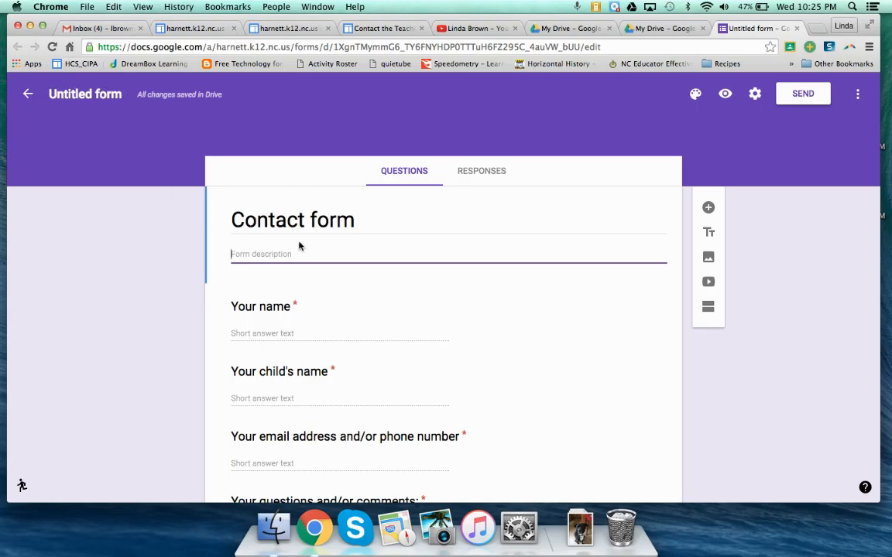
{"action": "left_click", "coordinate": [87, 94]}
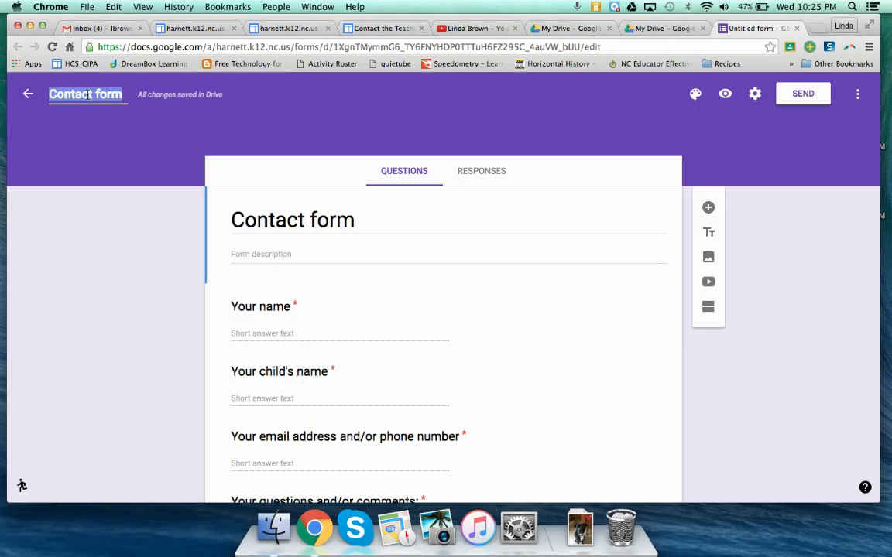
Step: Create a new spreadsheet named "Contact form (Responses)" as the form's response destination, and return to the form
{"action": "left_click", "coordinate": [495, 178]}
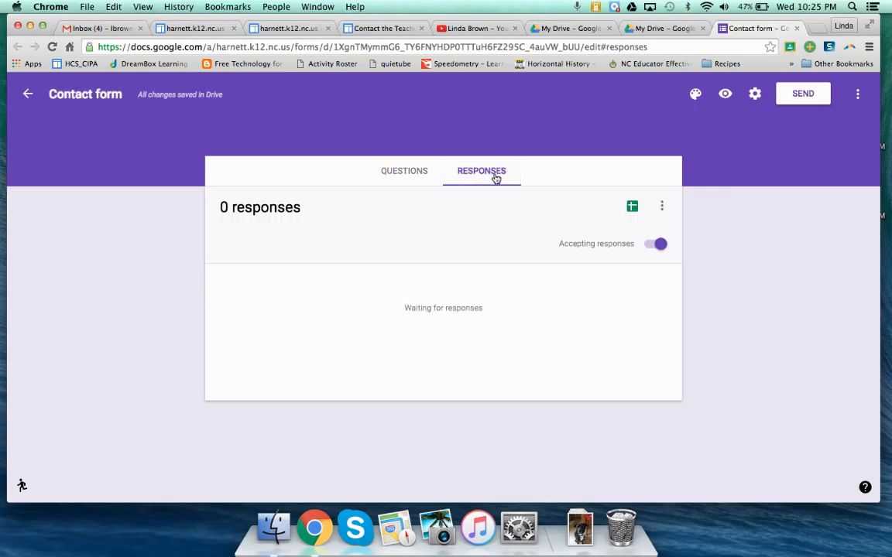
{"action": "left_click", "coordinate": [631, 209]}
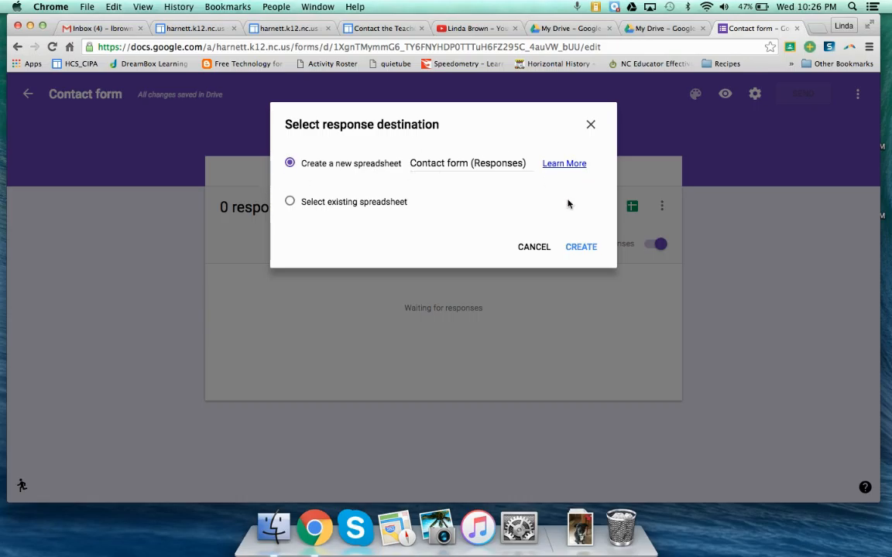
{"action": "left_click", "coordinate": [580, 247]}
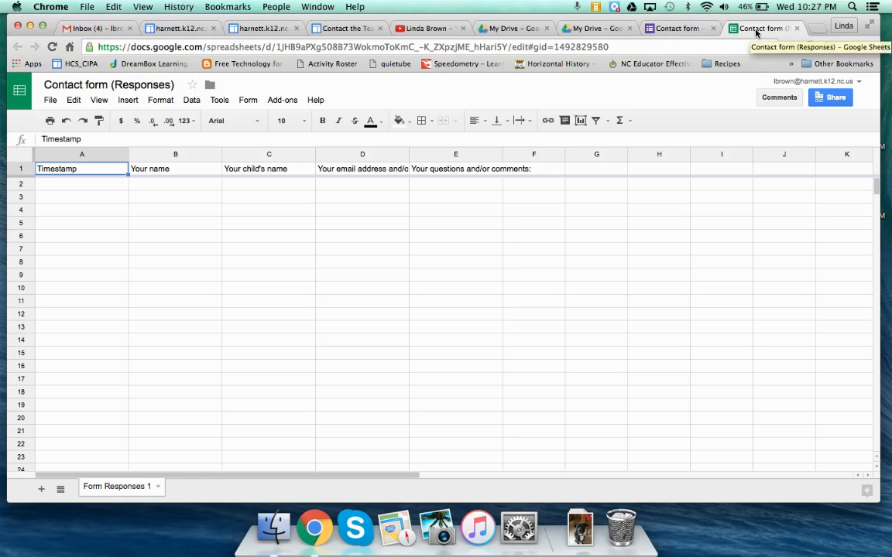
{"action": "left_click", "coordinate": [677, 28]}
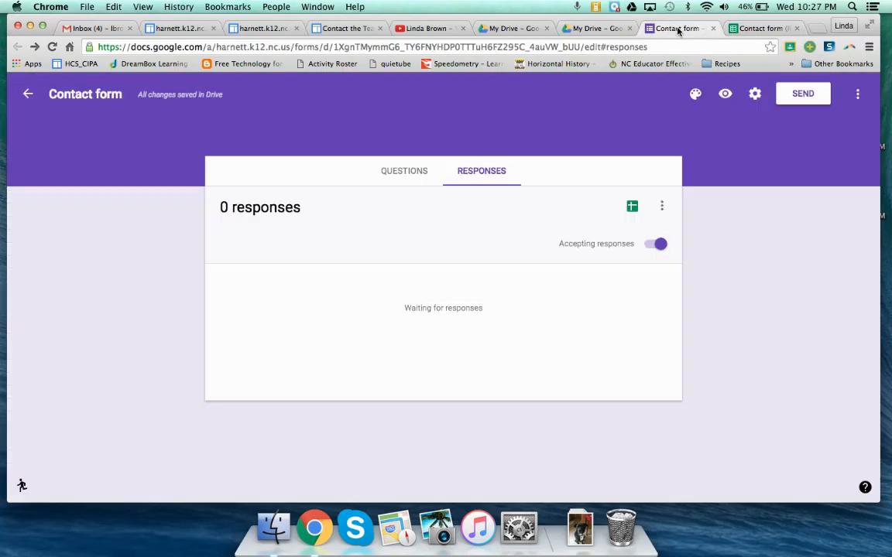
{"action": "left_click", "coordinate": [772, 28]}
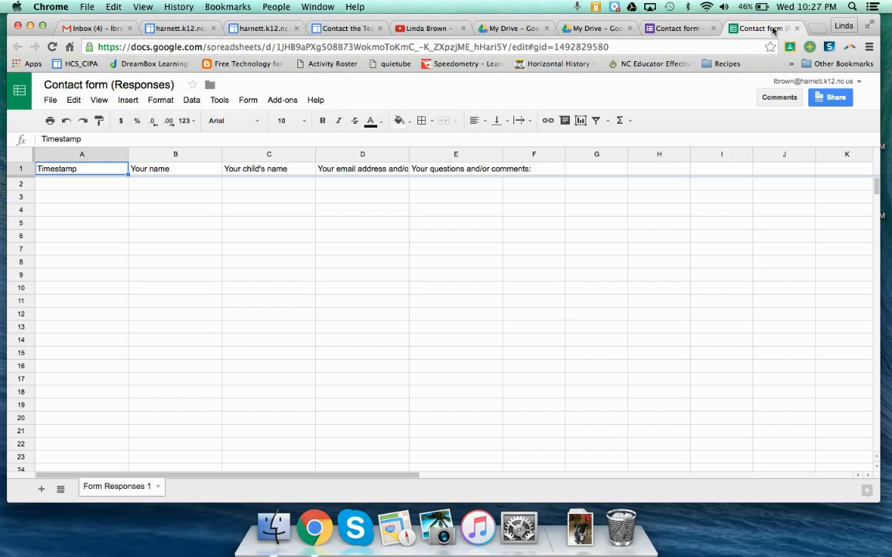
{"action": "left_click", "coordinate": [670, 29]}
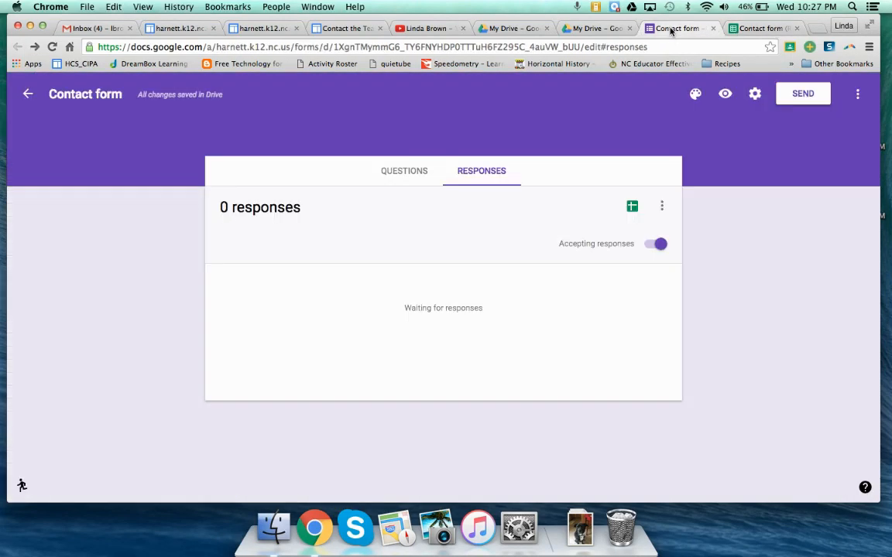
Step: Copy the contact form's embed HTML code from its sending options and close the dialog
{"action": "left_click", "coordinate": [398, 172]}
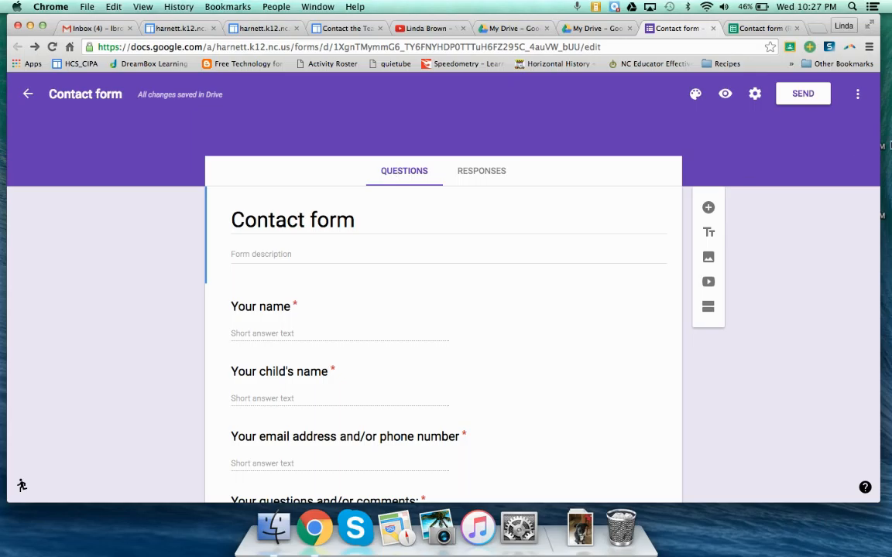
{"action": "left_click", "coordinate": [802, 96]}
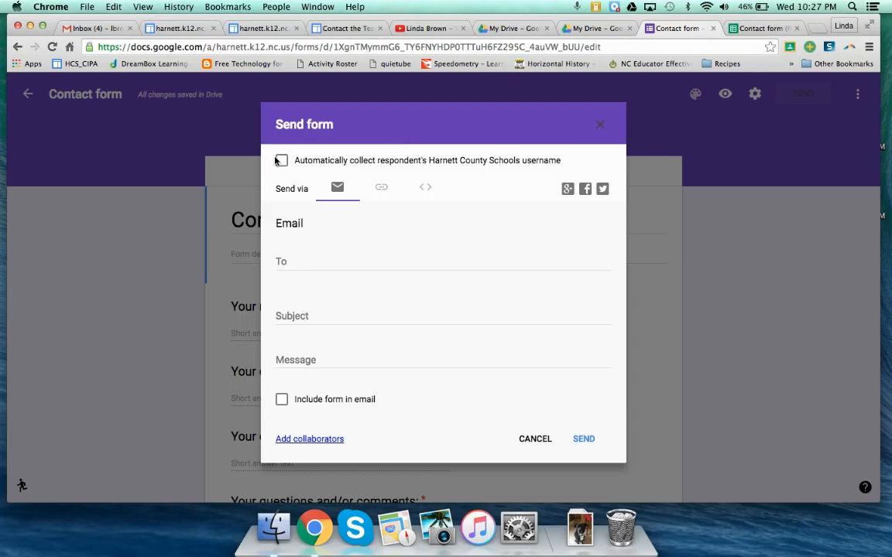
{"action": "left_click", "coordinate": [426, 189]}
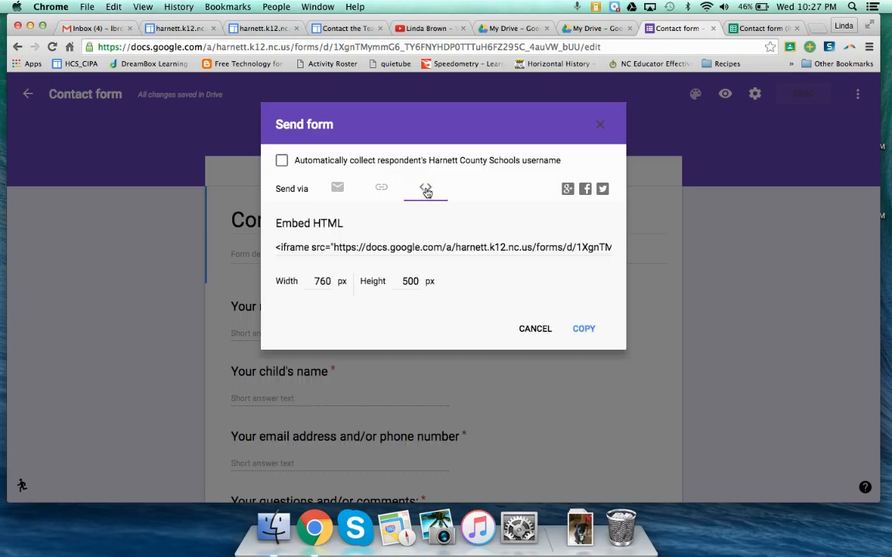
{"action": "left_click", "coordinate": [425, 249]}
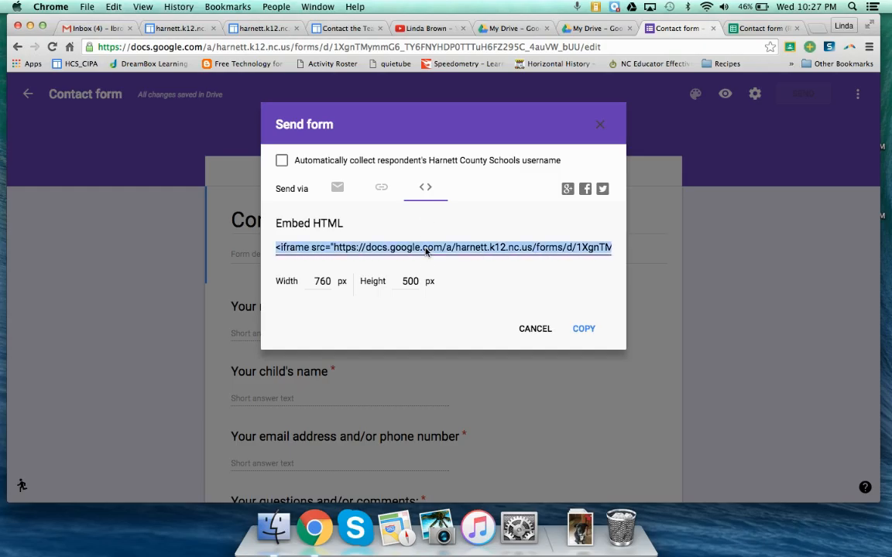
{"action": "left_click", "coordinate": [586, 330]}
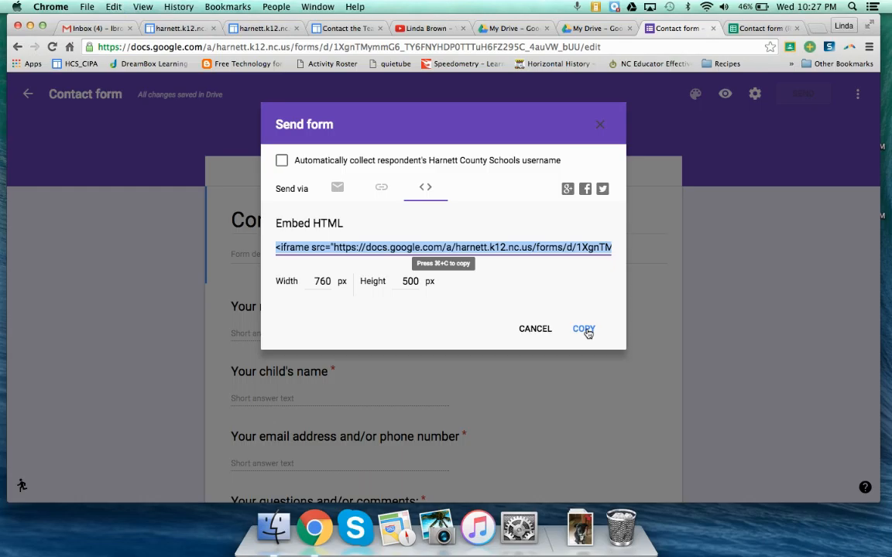
{"action": "left_click", "coordinate": [602, 125]}
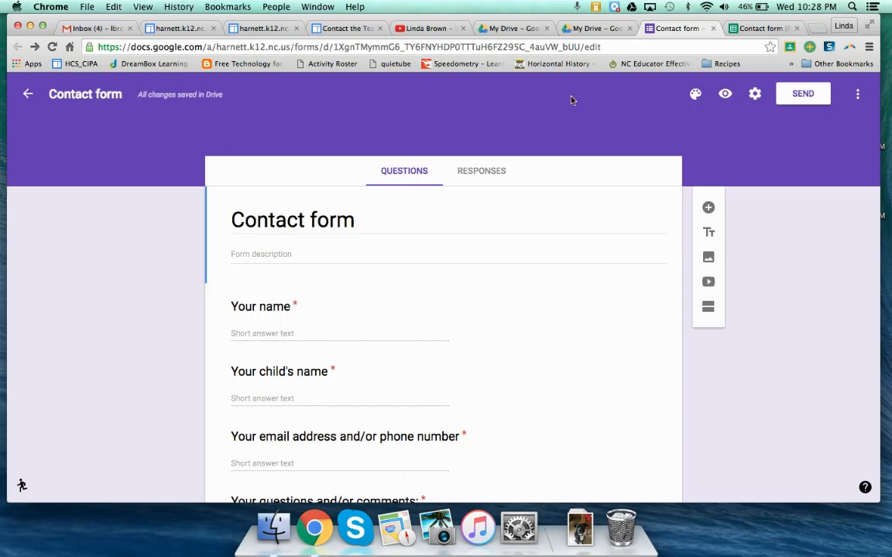
Step: Switch to the Google Sites Contact the Teacher page, replace its HTML with the copied form embed code, and save the page
{"action": "left_click", "coordinate": [342, 29]}
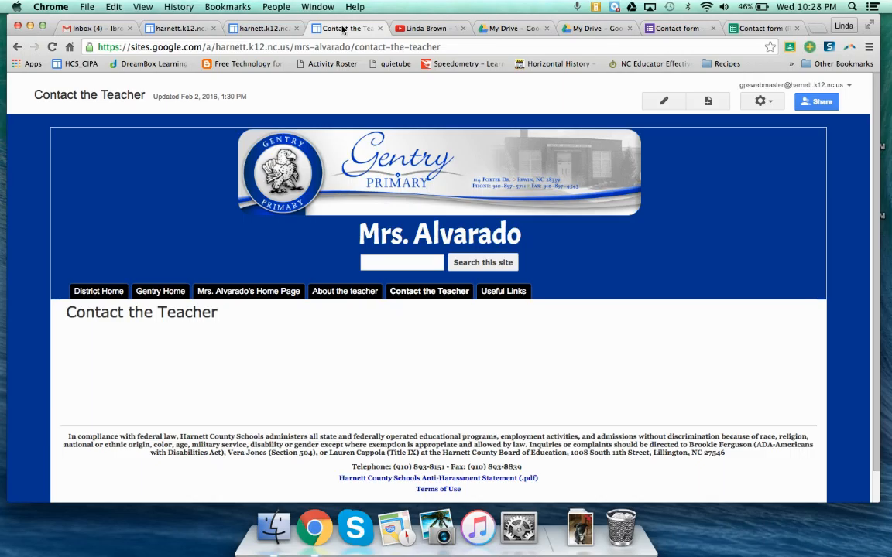
{"action": "left_click", "coordinate": [663, 101]}
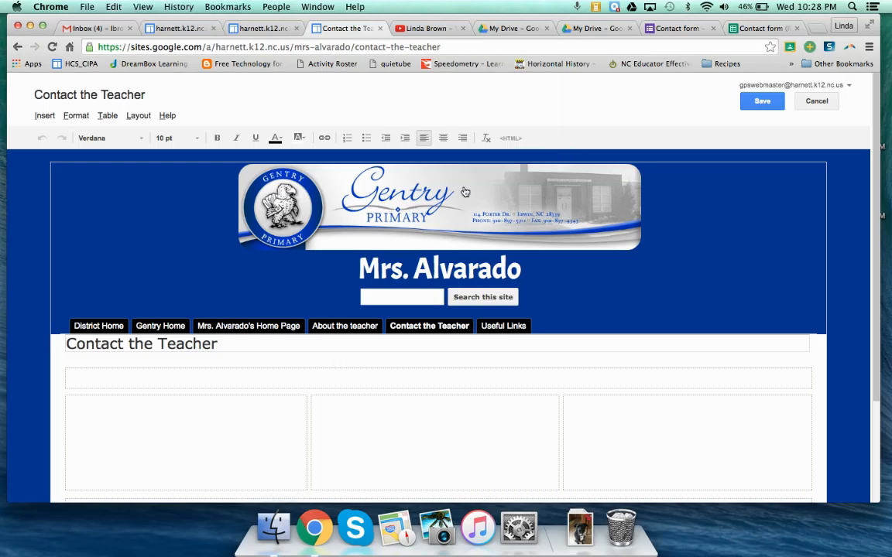
{"action": "left_click", "coordinate": [510, 139]}
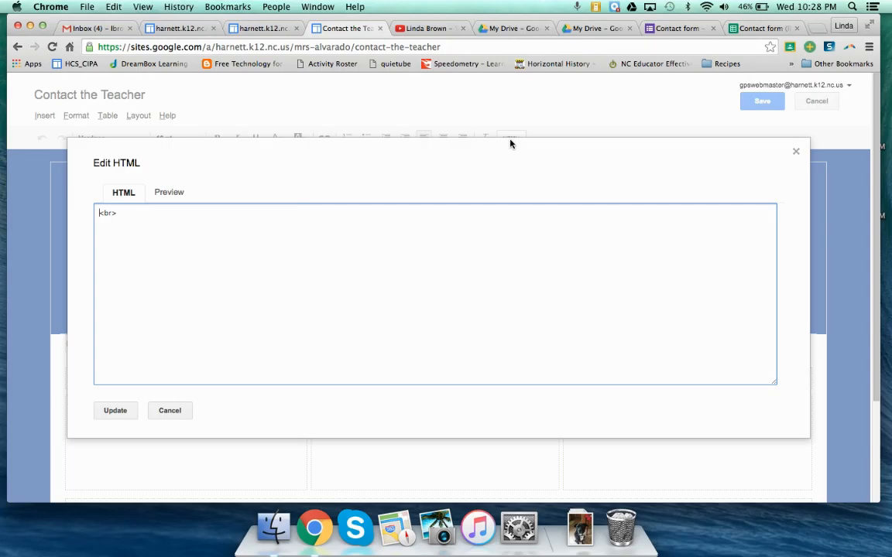
{"action": "left_click_drag", "start_coordinate": [122, 213], "coordinate": [85, 213]}
{"action": "key", "text": "BackSpace"}
{"action": "key", "text": "super+v"}
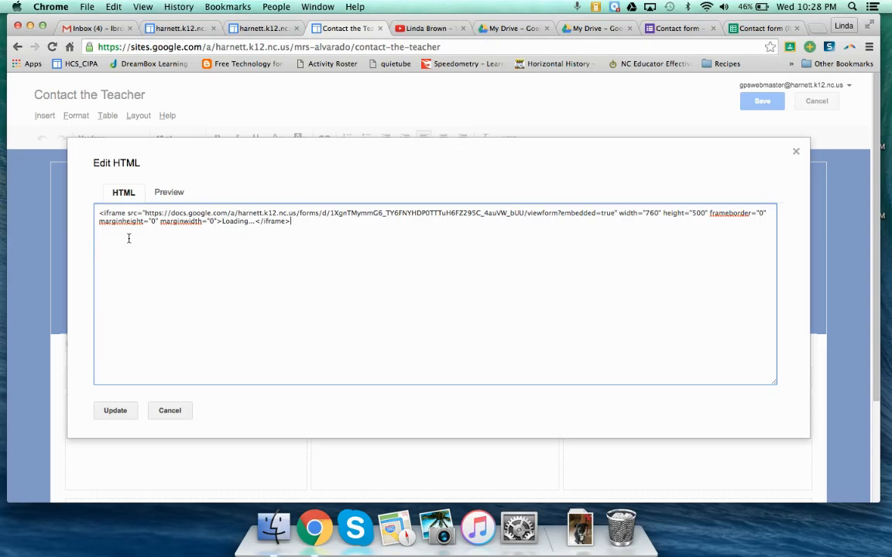
{"action": "left_click", "coordinate": [115, 411]}
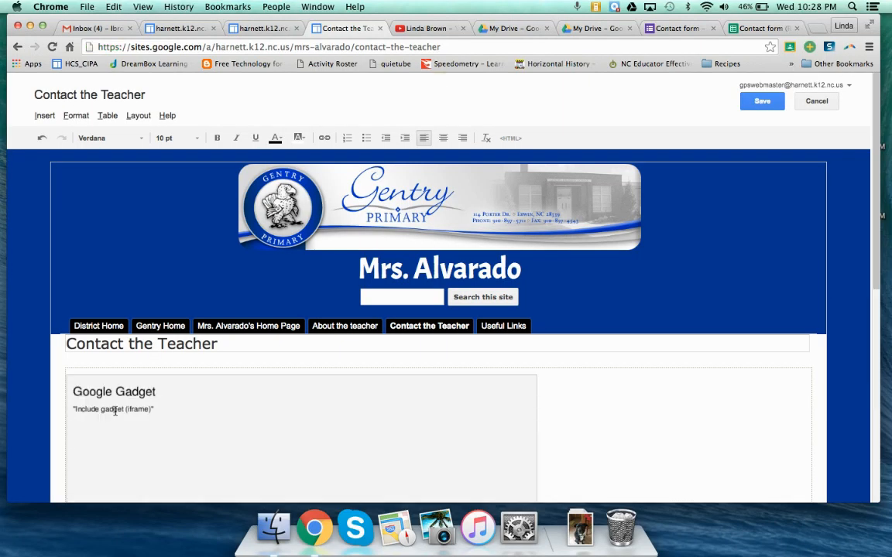
{"action": "scroll", "coordinate": [115, 411], "scroll_direction": "down", "scroll_amount": 3}
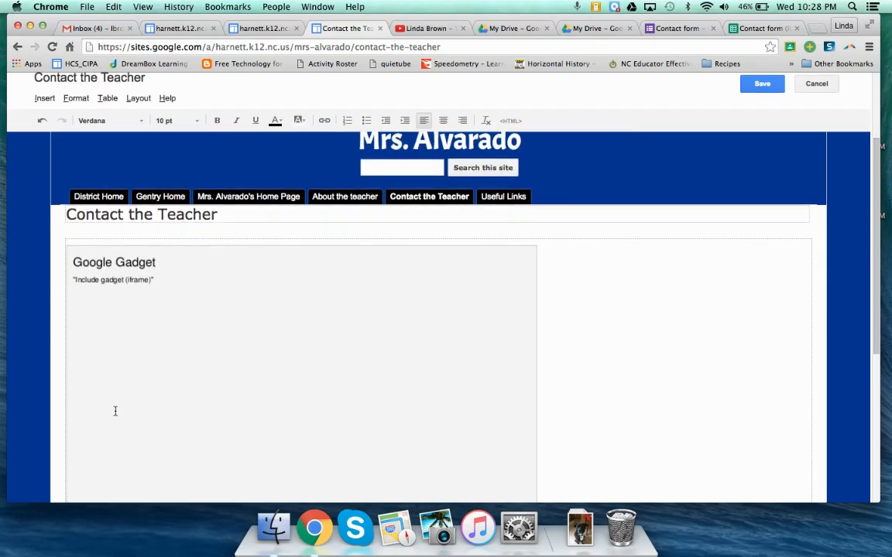
{"action": "scroll", "coordinate": [115, 411], "scroll_direction": "up", "scroll_amount": 1}
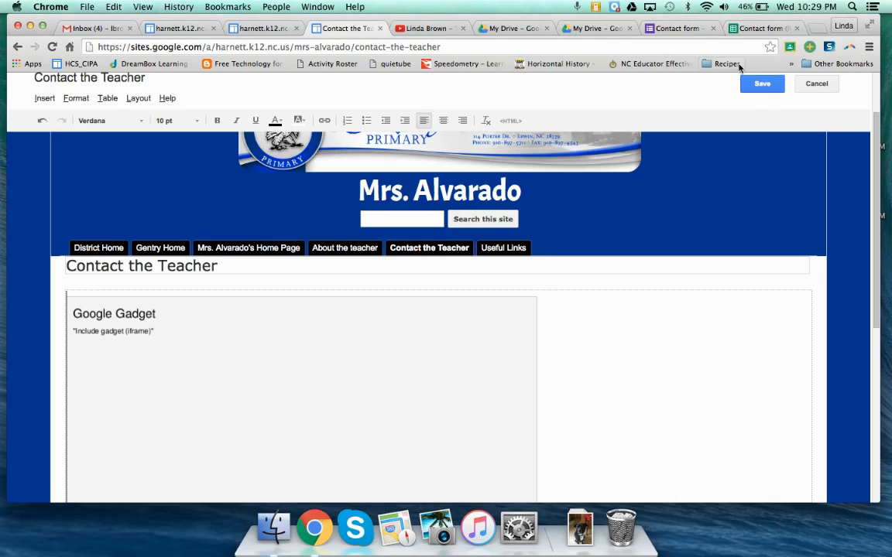
{"action": "left_click", "coordinate": [758, 86]}
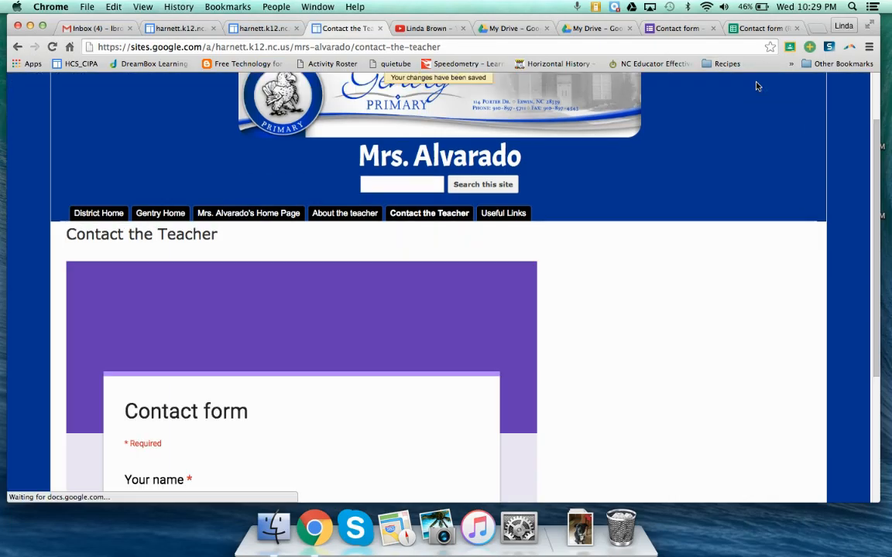
Step: Review the embedded contact form on the saved Contact the Teacher page, from its title down to the submit button
{"action": "scroll", "coordinate": [730, 280], "scroll_direction": "down", "scroll_amount": 5}
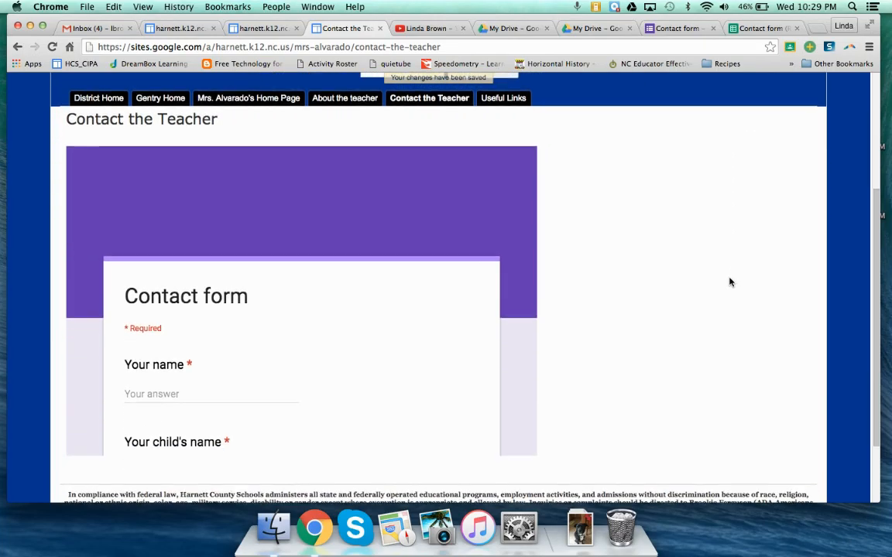
{"action": "scroll", "coordinate": [412, 325], "scroll_direction": "down", "scroll_amount": 5}
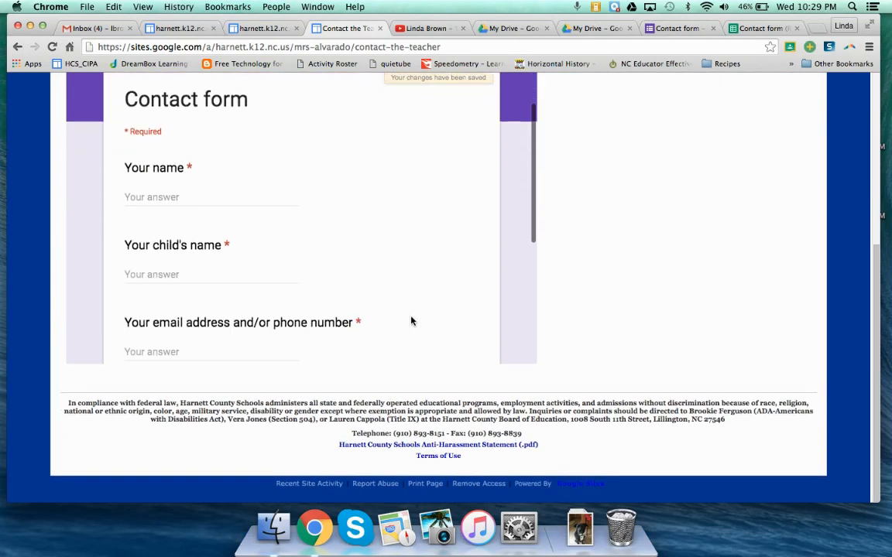
{"action": "scroll", "coordinate": [412, 320], "scroll_direction": "down", "scroll_amount": 3}
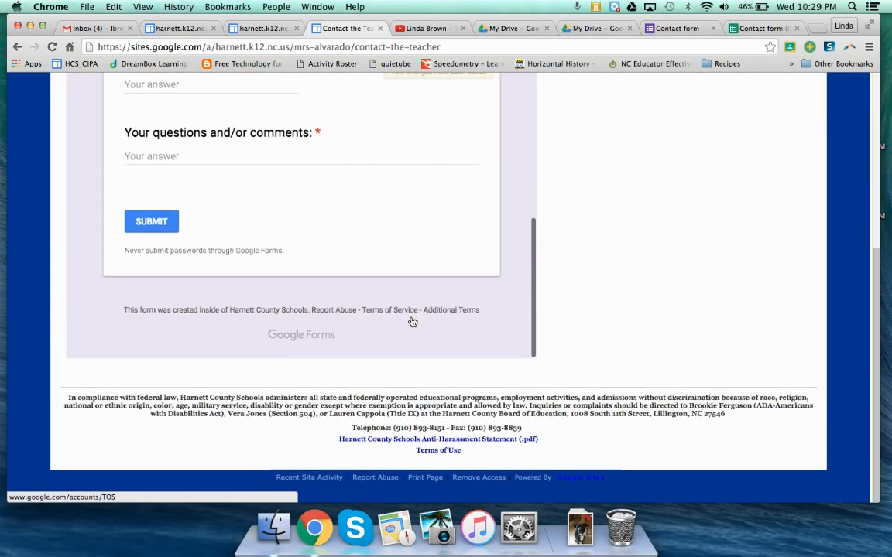
{"action": "scroll", "coordinate": [411, 321], "scroll_direction": "up", "scroll_amount": 5}
{"action": "scroll", "coordinate": [412, 321], "scroll_direction": "up", "scroll_amount": 3}
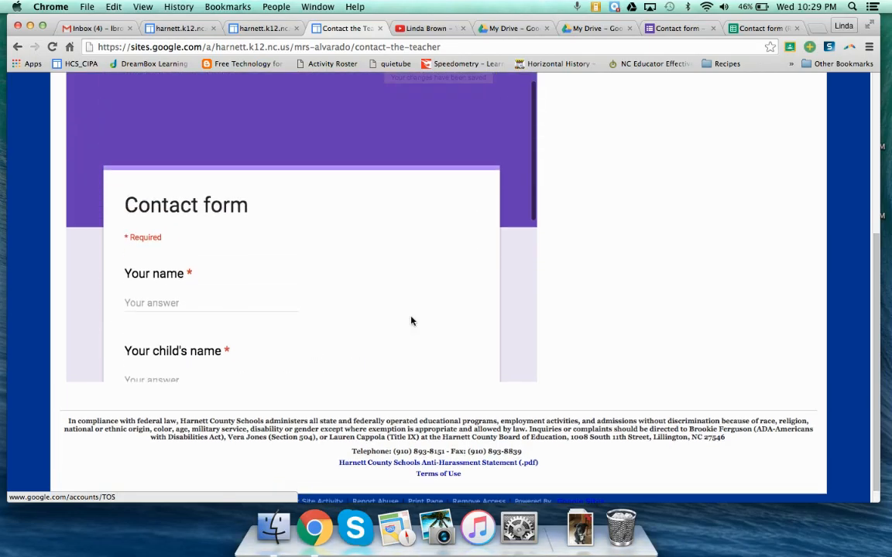
{"action": "scroll", "coordinate": [412, 320], "scroll_direction": "down", "scroll_amount": 5}
{"action": "scroll", "coordinate": [412, 321], "scroll_direction": "up", "scroll_amount": 10}
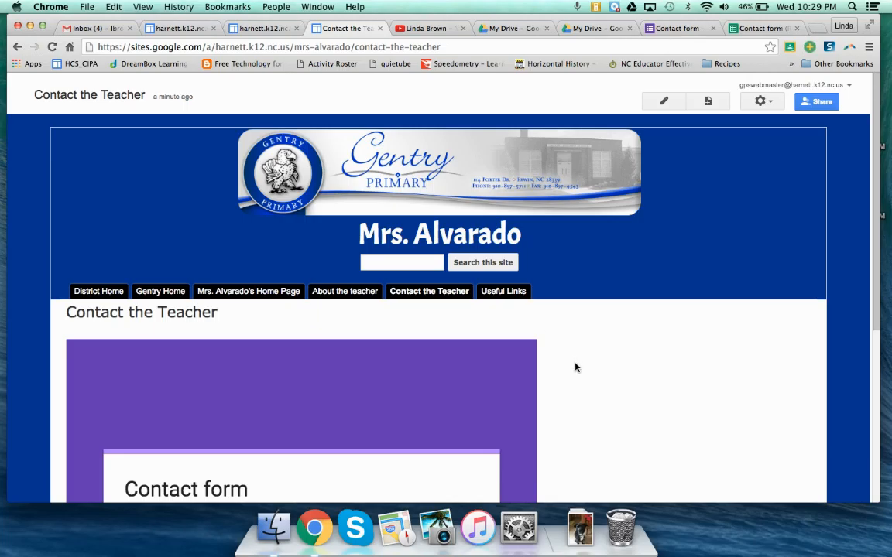
Step: Switch to the Google Sheets responses spreadsheet and set a notification rule that emails right away when any changes are made
{"action": "left_click", "coordinate": [761, 29]}
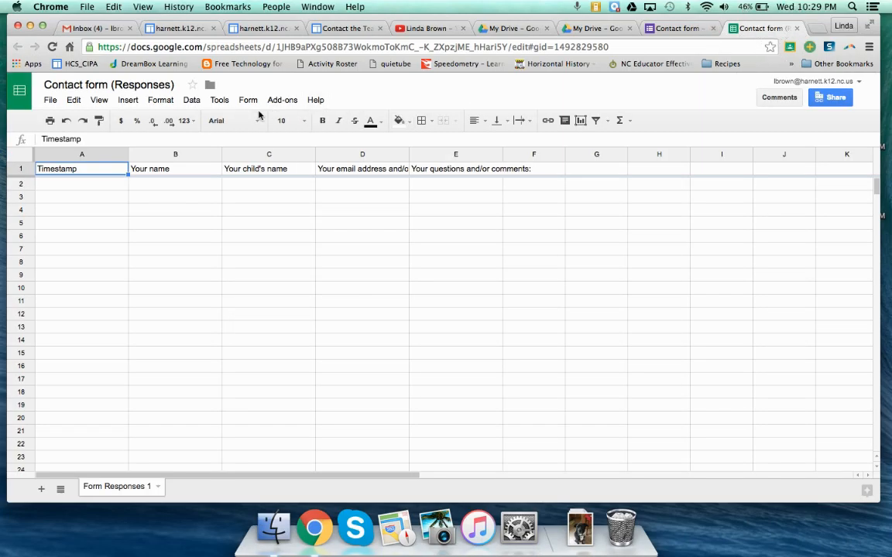
{"action": "left_click", "coordinate": [220, 101]}
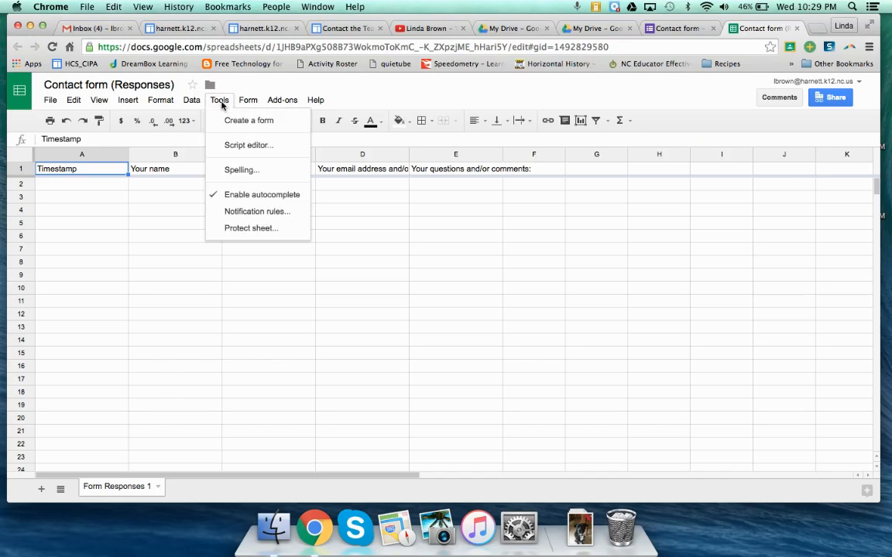
{"action": "left_click", "coordinate": [233, 214]}
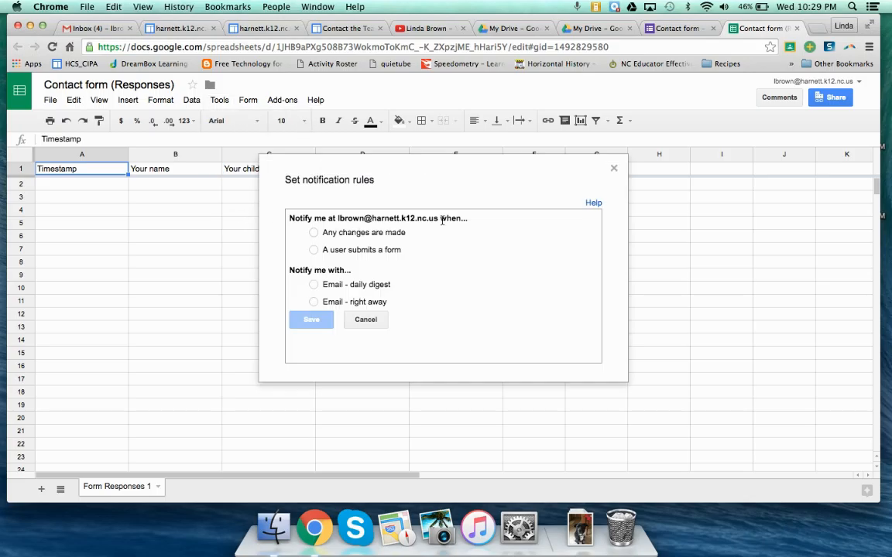
{"action": "left_click", "coordinate": [313, 234]}
{"action": "left_click", "coordinate": [313, 302]}
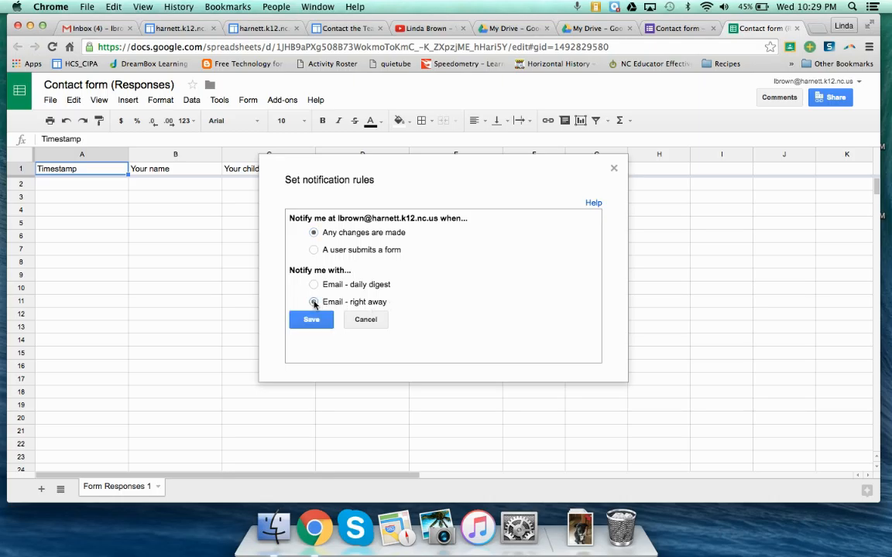
{"action": "left_click", "coordinate": [312, 319]}
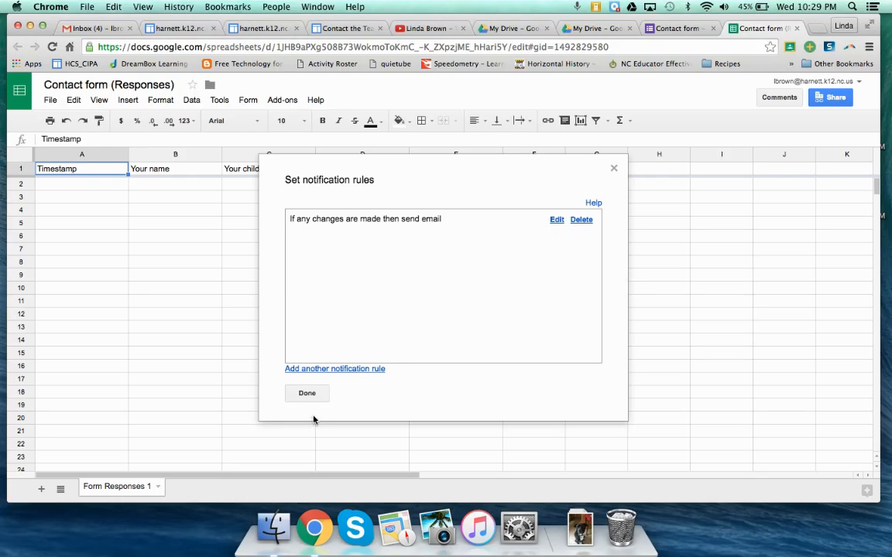
{"action": "left_click", "coordinate": [308, 393]}
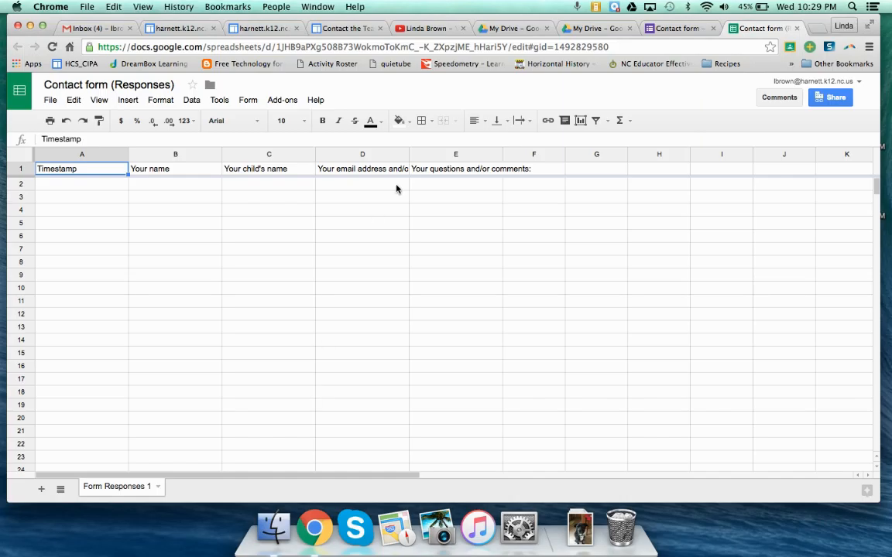